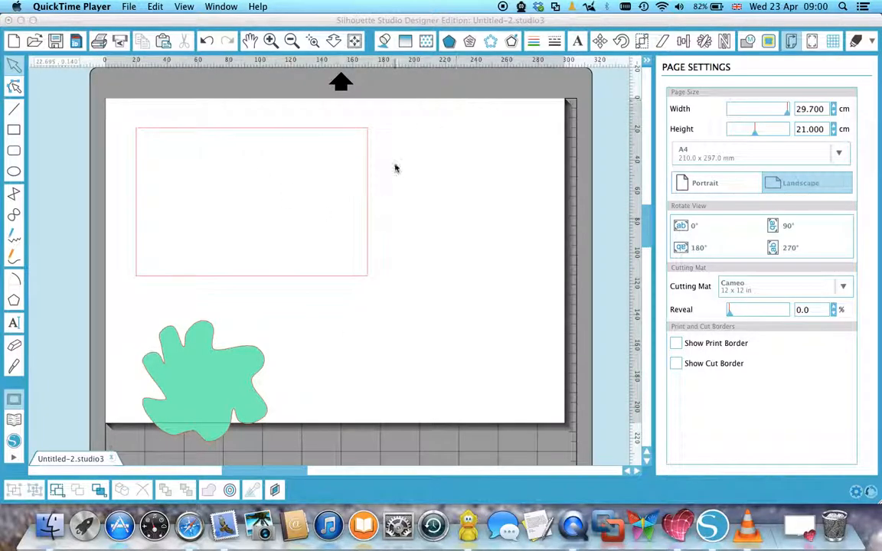
# - Try the green shape over the rectangle's upper-right corner, and return it to the area below the rectangle
pyautogui.click(208, 374)
pyautogui.moveTo(216, 397); pyautogui.dragTo(380, 179)
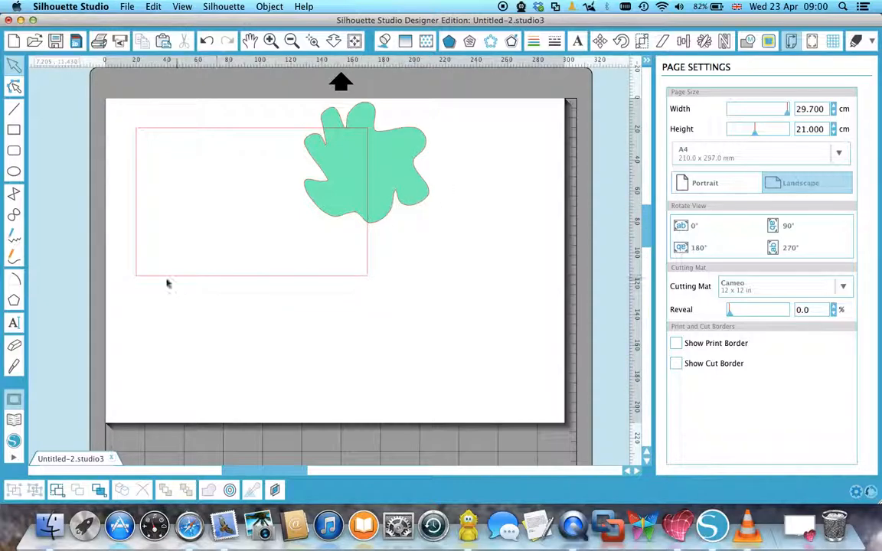
pyautogui.click(397, 176)
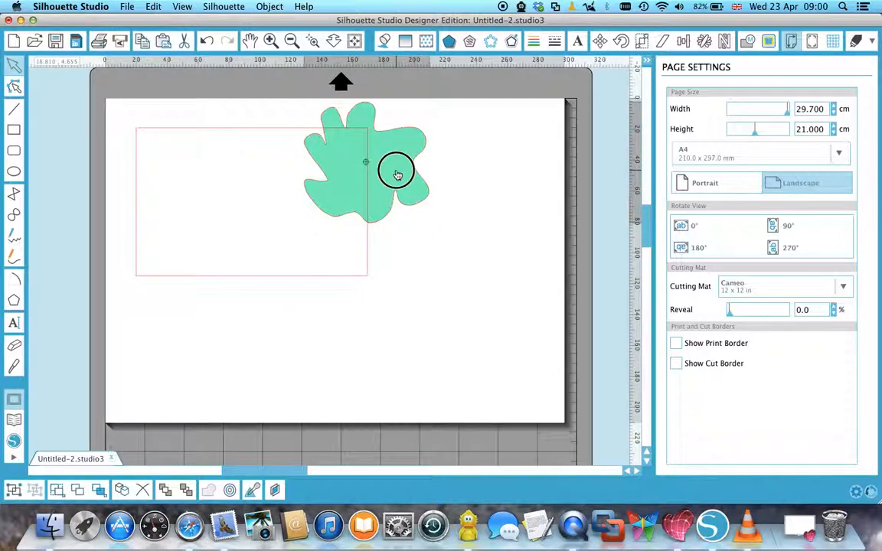
pyautogui.moveTo(398, 175); pyautogui.dragTo(222, 379)
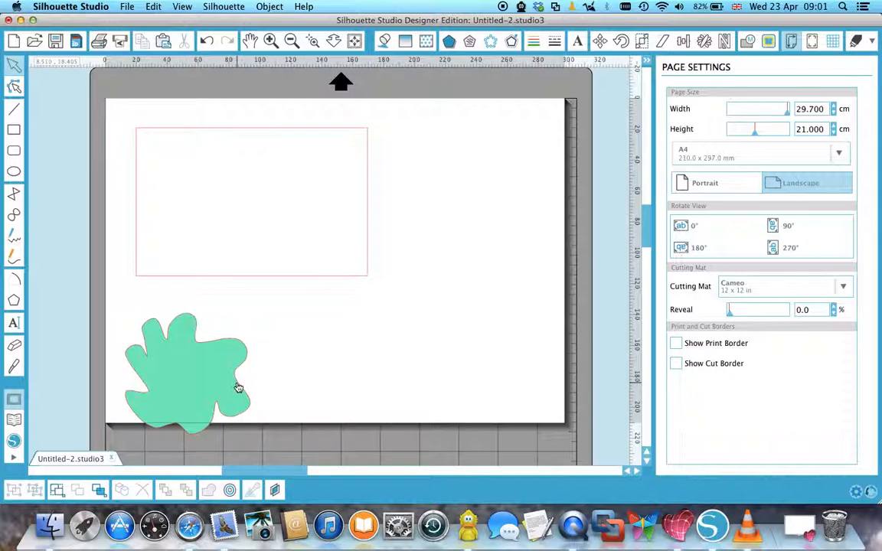
# - Duplicate the green shape and place the copy near the page's lower-right corner
pyautogui.click(239, 389)
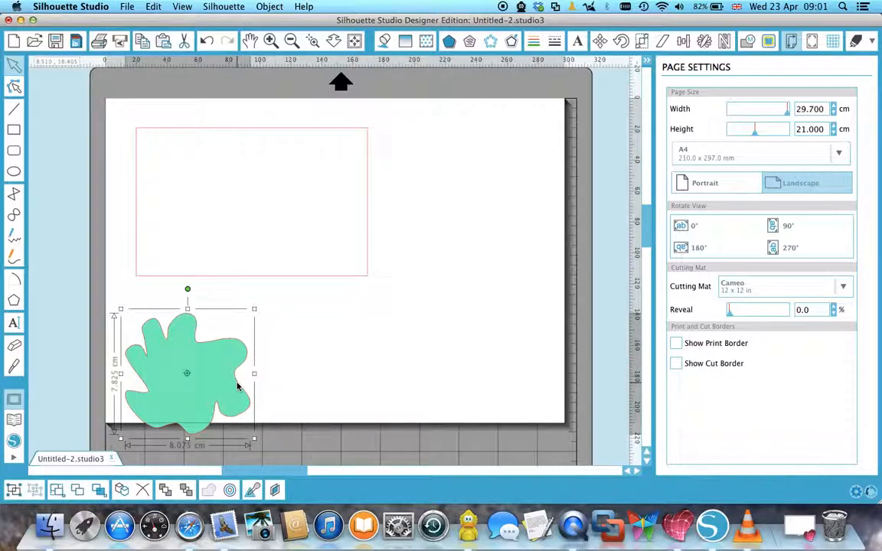
pyautogui.rightClick(238, 386)
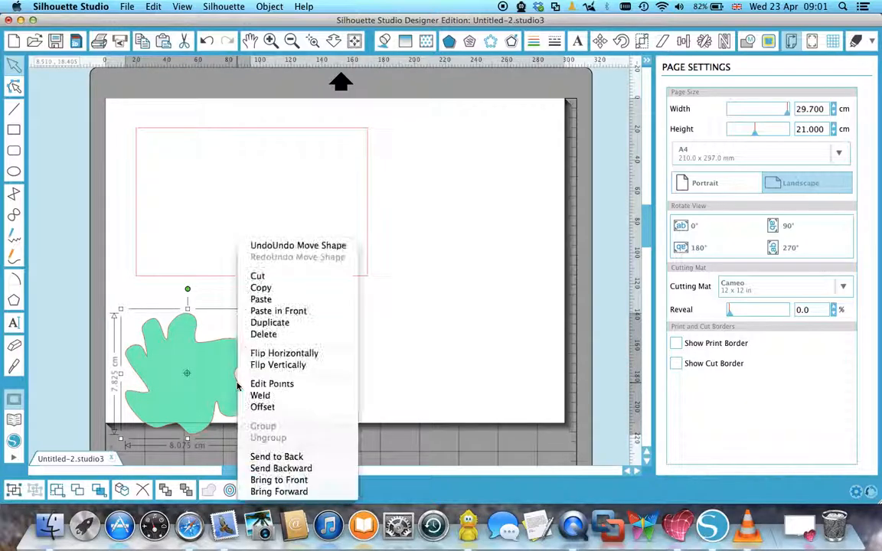
pyautogui.click(272, 322)
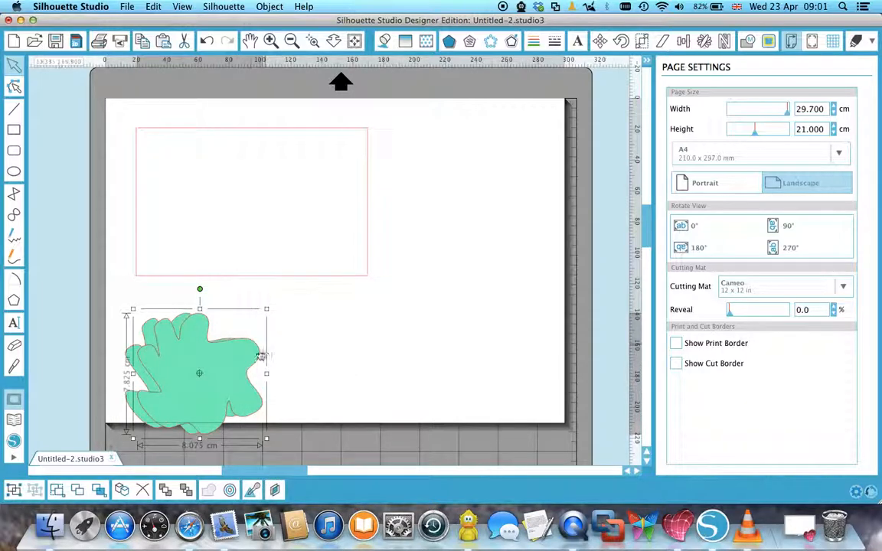
pyautogui.moveTo(242, 368); pyautogui.dragTo(498, 372)
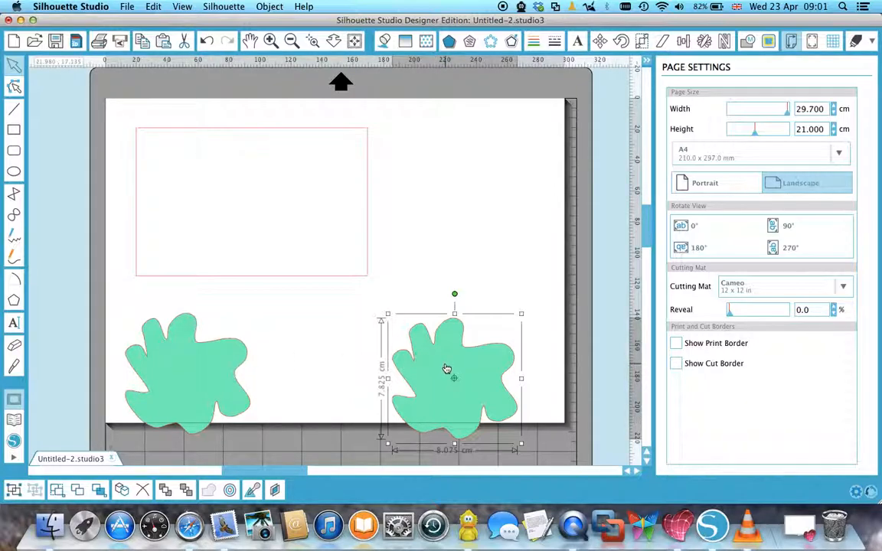
pyautogui.moveTo(454, 374); pyautogui.dragTo(432, 288)
# - Move the green copy over the rectangle's upper-right corner and weld it to the rectangle
pyautogui.click(463, 391)
pyautogui.moveTo(464, 392); pyautogui.dragTo(381, 173)
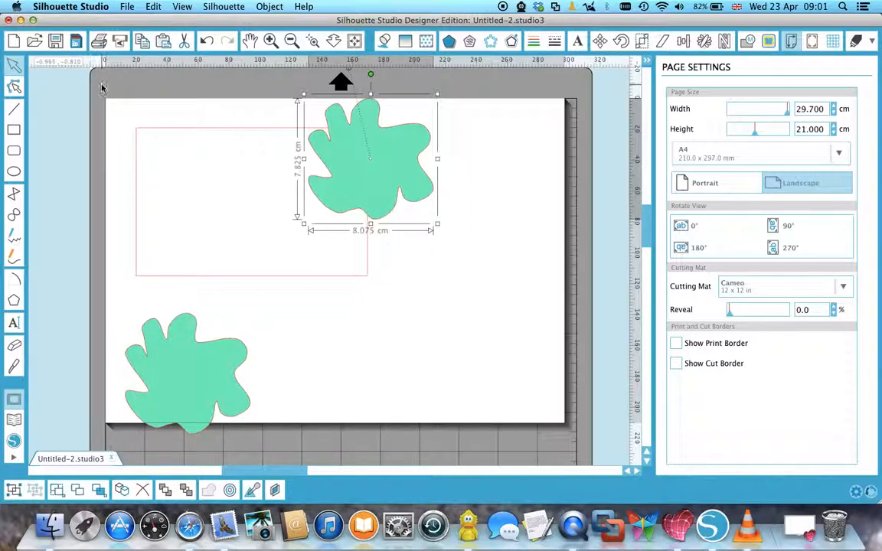
pyautogui.moveTo(101, 88); pyautogui.dragTo(473, 309)
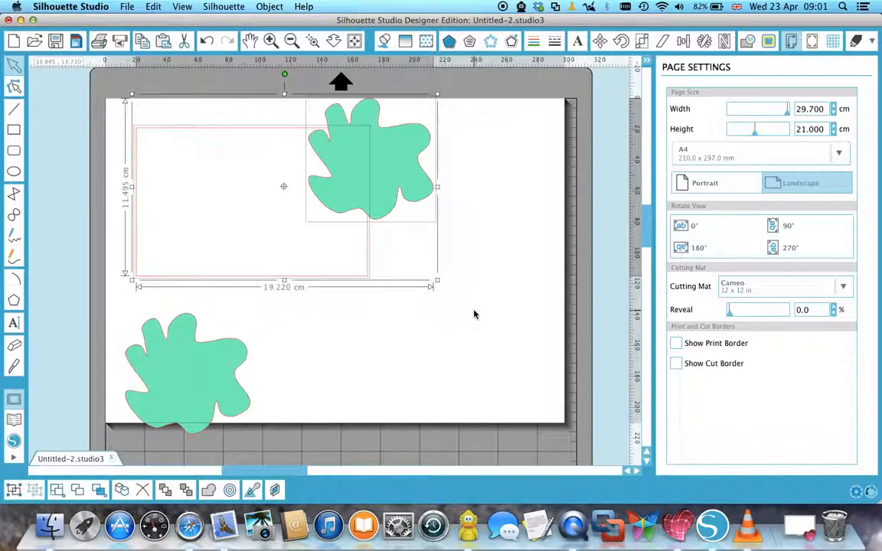
pyautogui.click(208, 491)
pyautogui.click(419, 329)
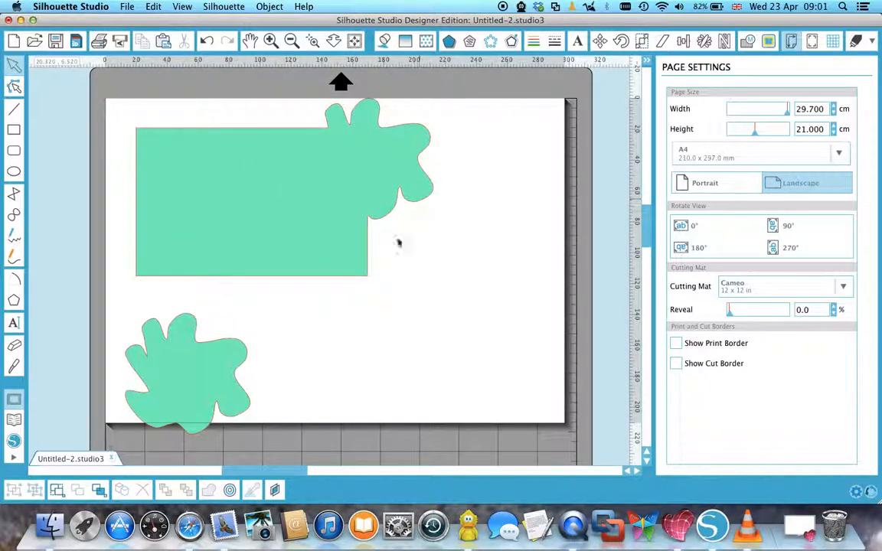
# - Change the welded shape's green fill to white
pyautogui.click(322, 169)
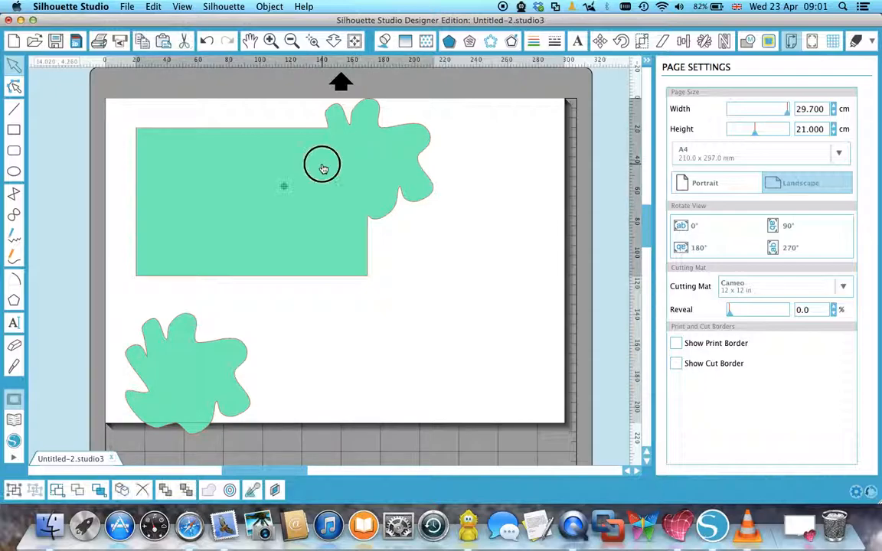
pyautogui.click(490, 42)
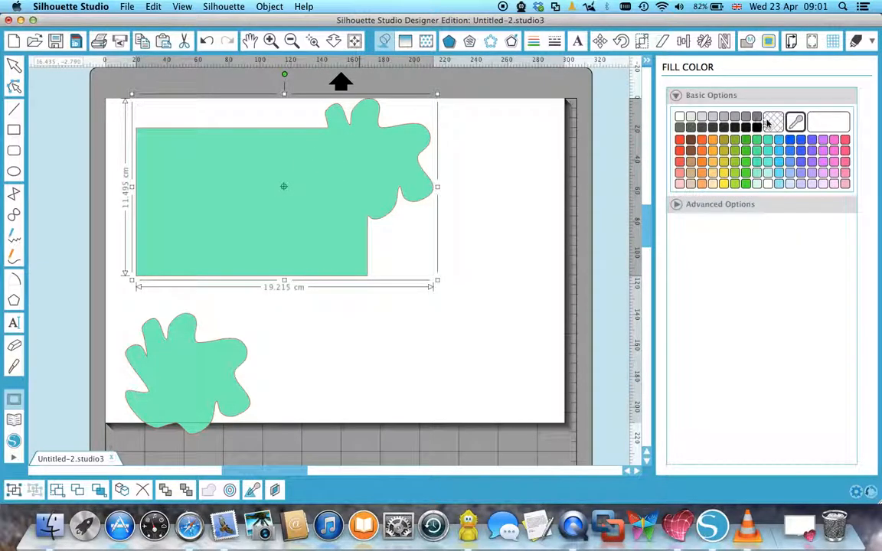
pyautogui.click(773, 121)
pyautogui.click(507, 194)
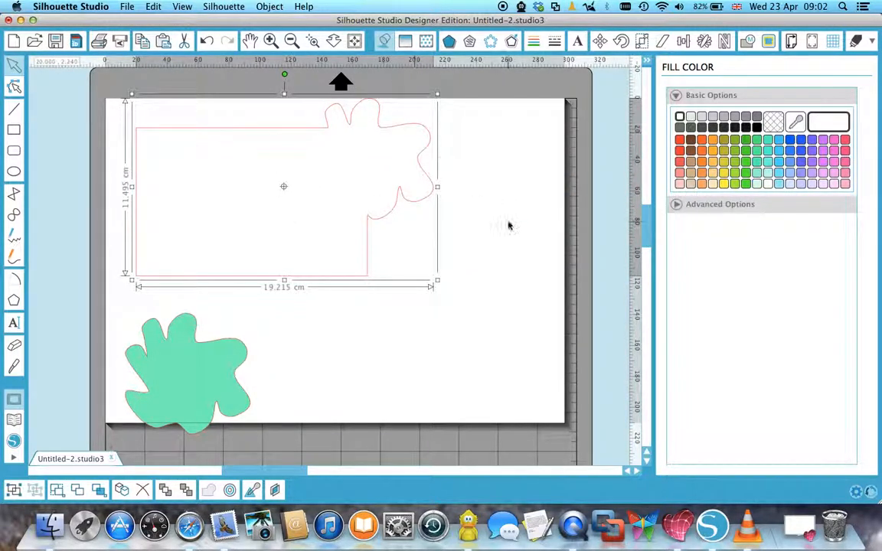
# - Bring the remaining green shape to the front and try it over the welded shape's matching corner, moving it back below
pyautogui.moveTo(206, 383); pyautogui.dragTo(448, 234)
pyautogui.rightClick(449, 232)
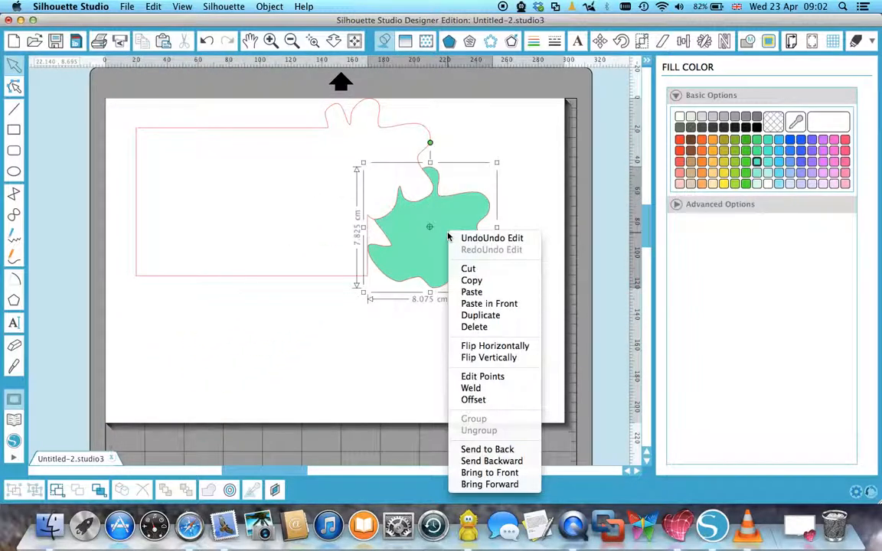
pyautogui.click(489, 472)
pyautogui.moveTo(427, 249); pyautogui.dragTo(369, 179)
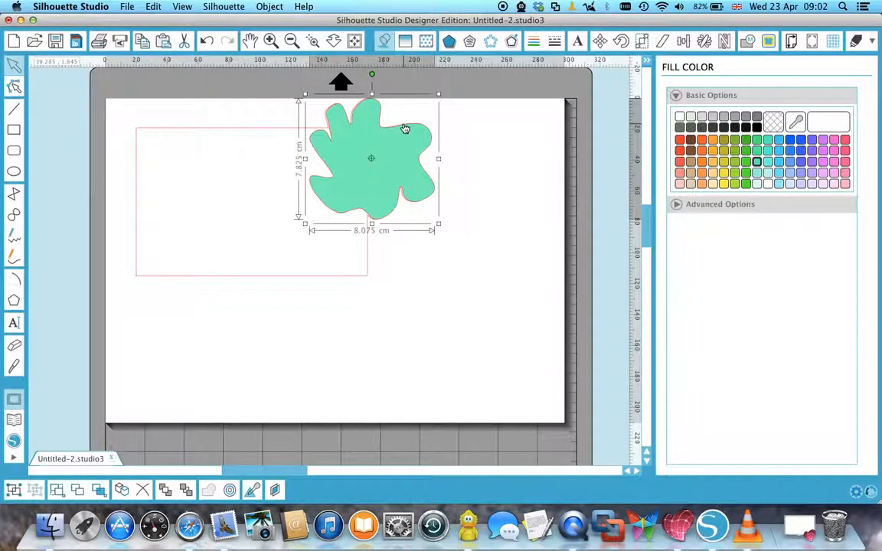
pyautogui.click(443, 151)
pyautogui.moveTo(400, 161); pyautogui.dragTo(369, 375)
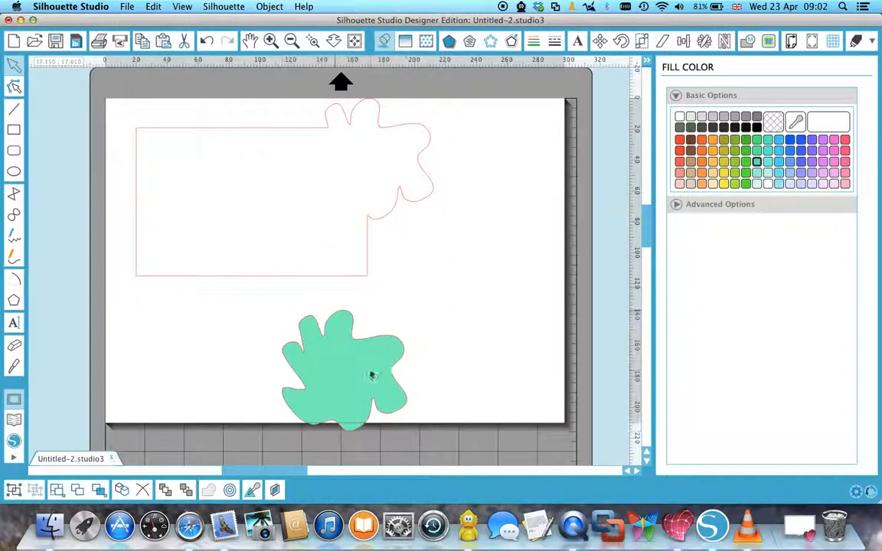
# - Undo the moves, fill change and weld, back to the separate rectangle and the two green shapes below it
pyautogui.click(205, 42)
pyautogui.click(204, 41)
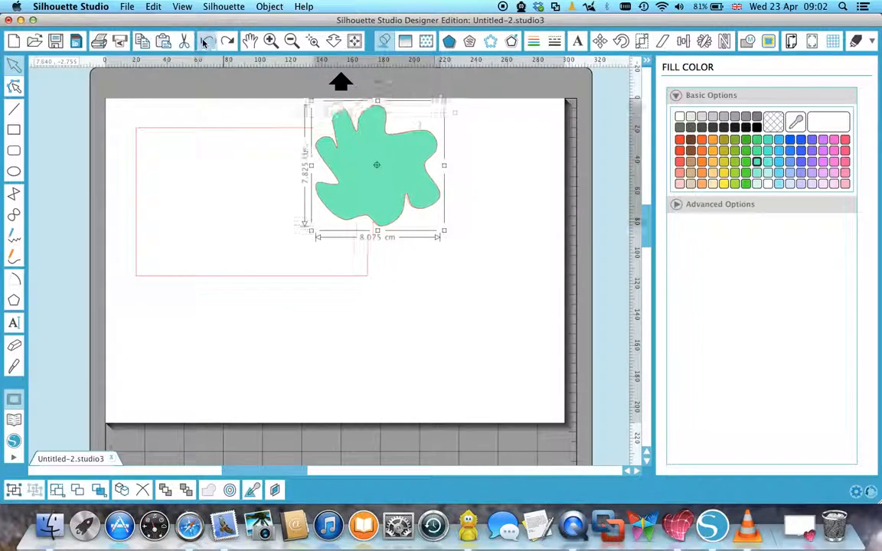
pyautogui.click(204, 42)
pyautogui.click(203, 42)
pyautogui.click(204, 43)
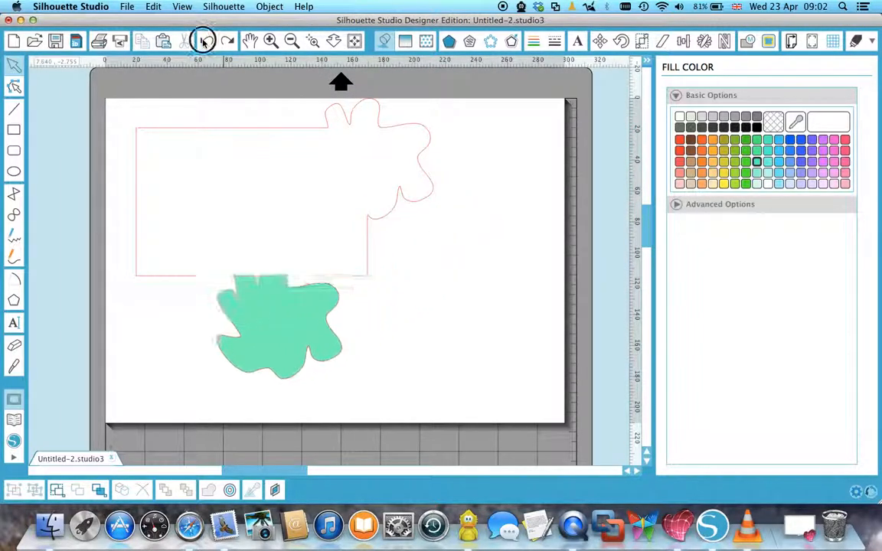
pyautogui.click(205, 43)
pyautogui.click(204, 42)
pyautogui.click(204, 42)
pyautogui.click(205, 42)
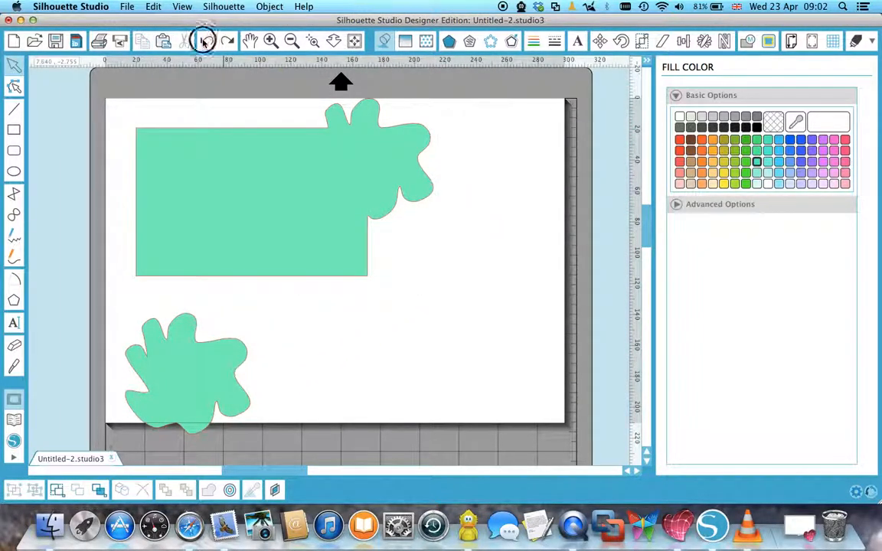
pyautogui.click(204, 42)
pyautogui.click(204, 42)
pyautogui.click(205, 42)
pyautogui.click(204, 42)
pyautogui.click(205, 42)
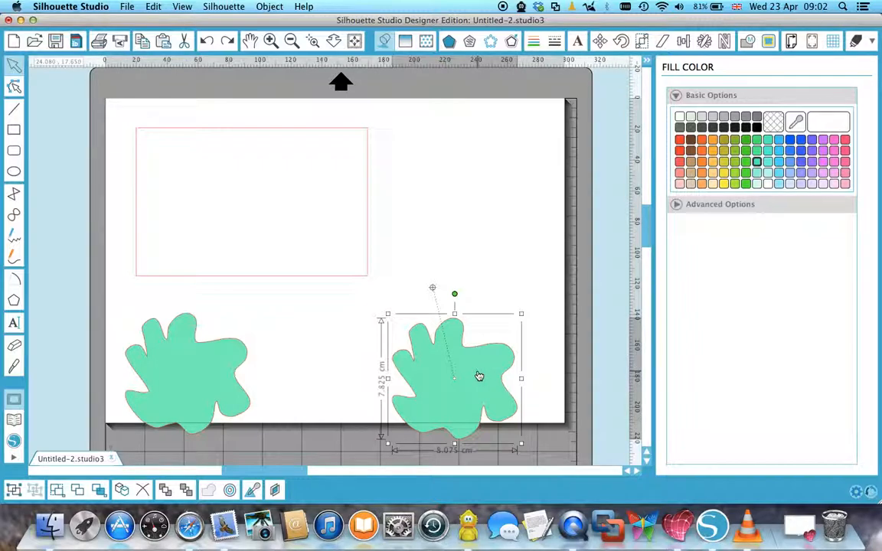
# - Create a 0.200 cm round offset around the lower-right green copy, and move the copy clear of its outline
pyautogui.click(229, 491)
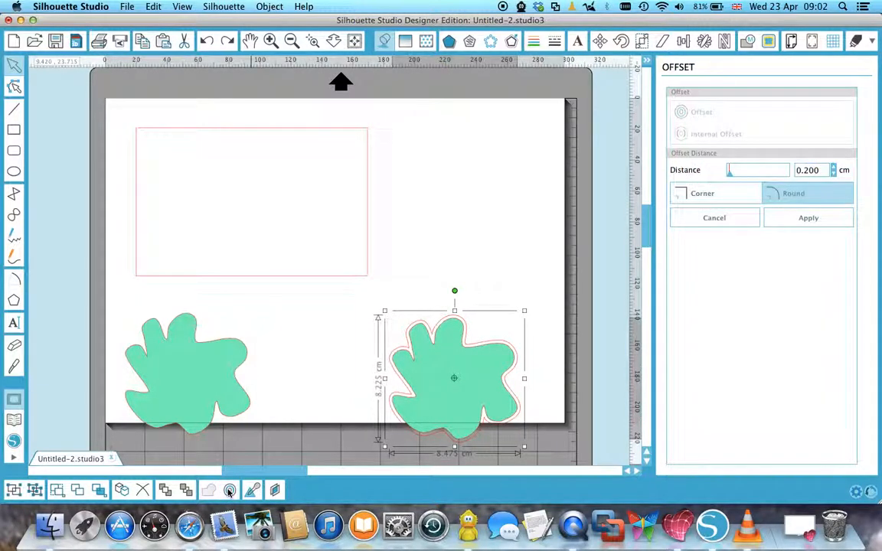
pyautogui.moveTo(462, 404); pyautogui.dragTo(486, 240)
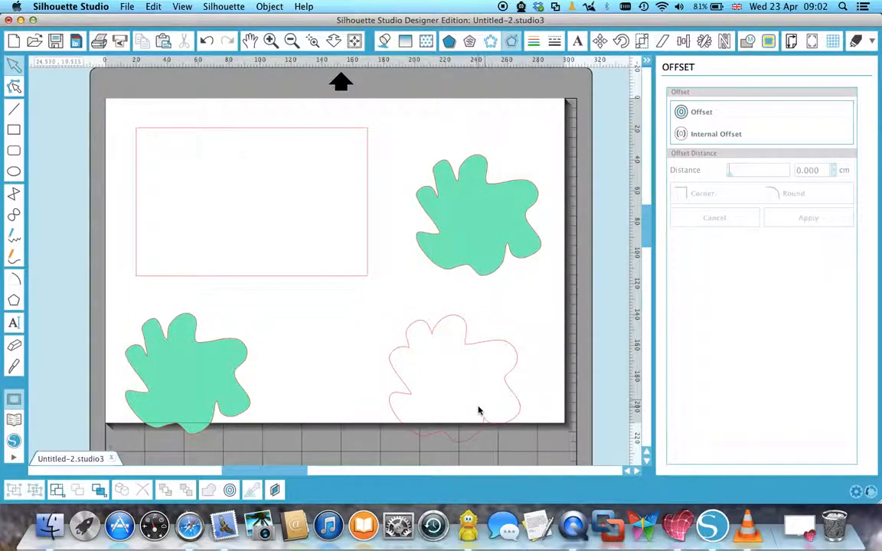
# - Place the offset outline over the rectangle's upper-right corner and weld the two, keeping the green copy aside at the lower right
pyautogui.moveTo(484, 429); pyautogui.dragTo(403, 191)
pyautogui.moveTo(468, 203); pyautogui.dragTo(477, 372)
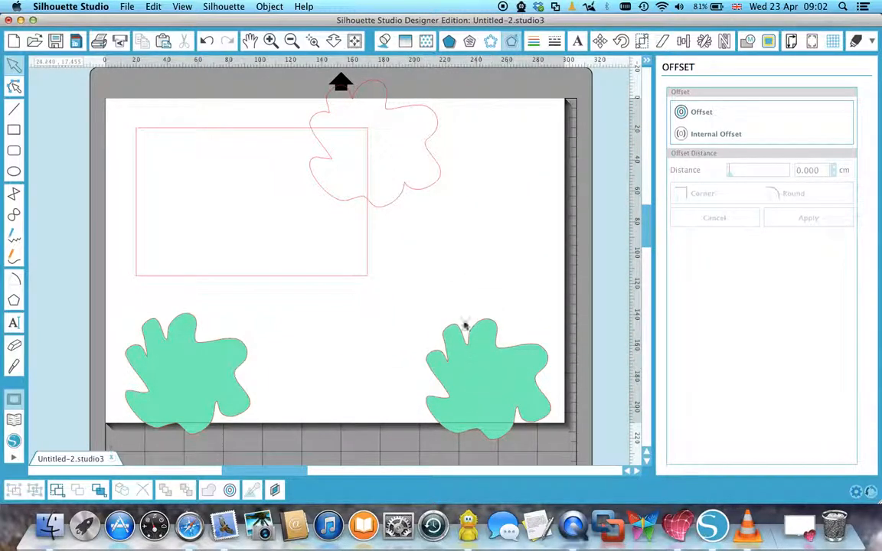
pyautogui.moveTo(101, 72); pyautogui.dragTo(466, 308)
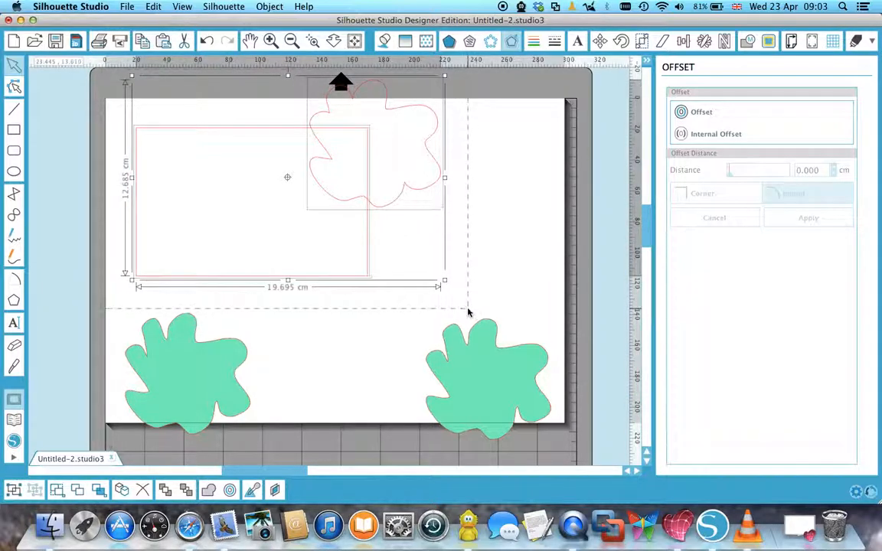
pyautogui.click(208, 490)
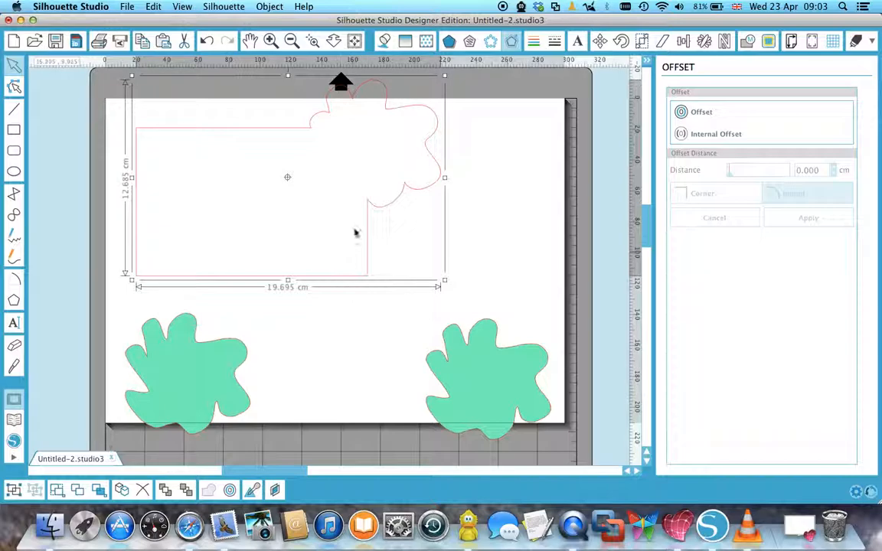
# - Place the lower-right green copy inside the welded offset outline and nudge it to leave an even border
pyautogui.moveTo(482, 393); pyautogui.dragTo(372, 162)
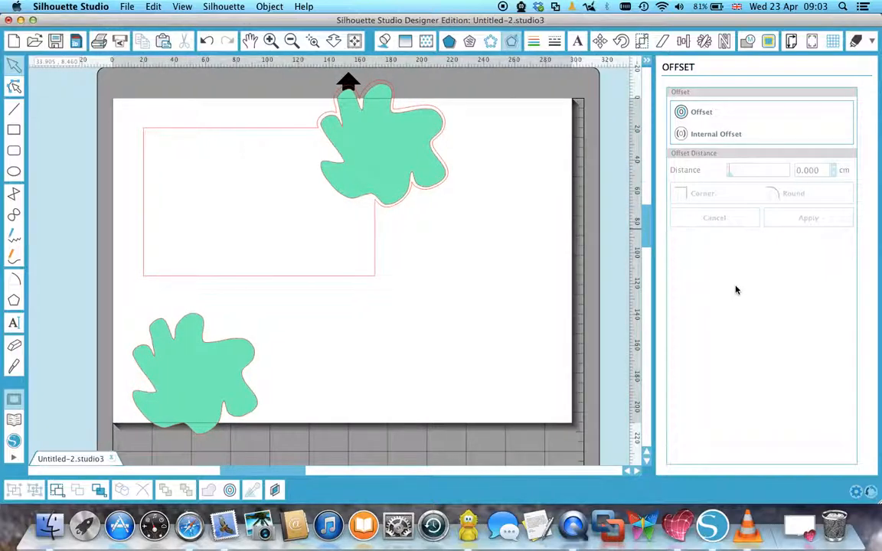
pyautogui.click(365, 145)
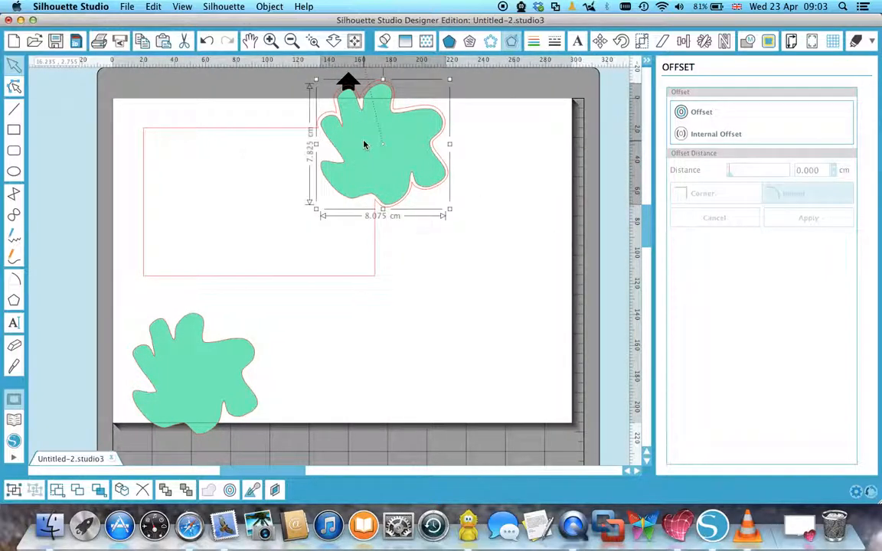
pyautogui.press('Left')
pyautogui.press('Left')
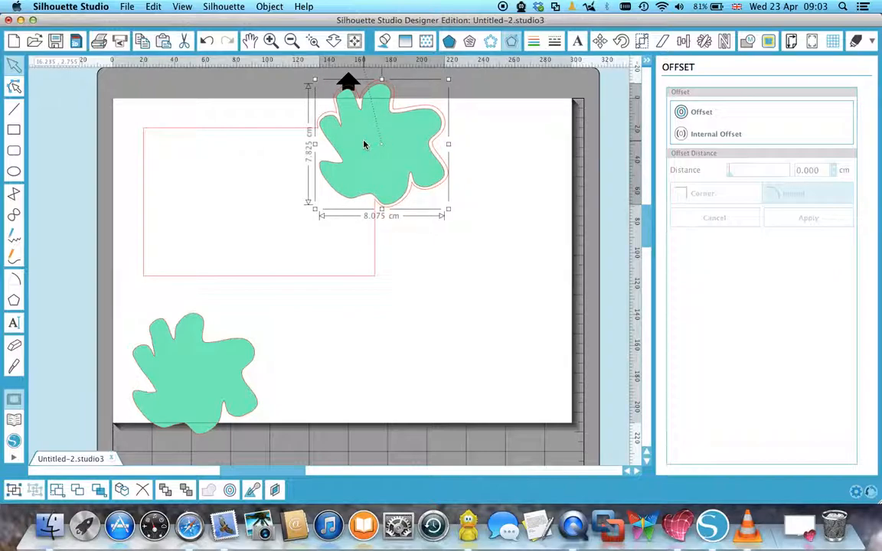
pyautogui.press('Right')
pyautogui.press('Right')
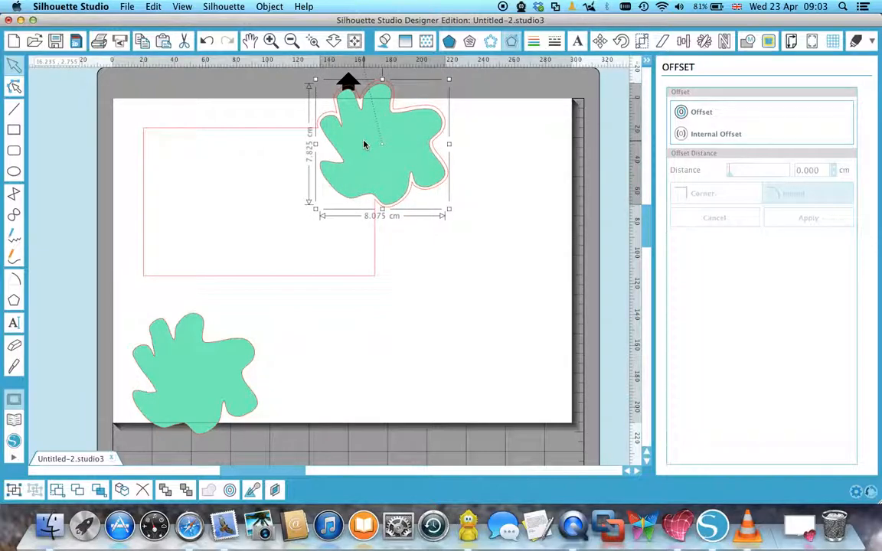
pyautogui.press('Up')
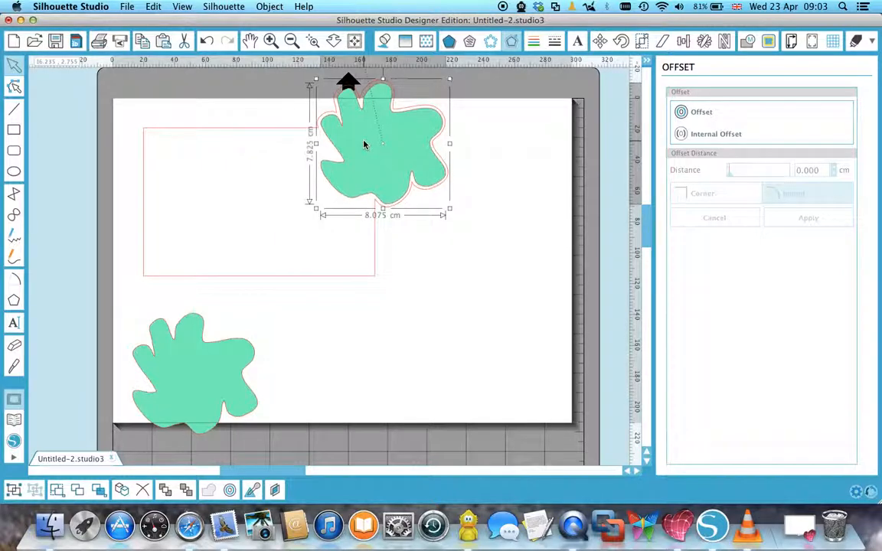
pyautogui.press('Up')
pyautogui.press('Down')
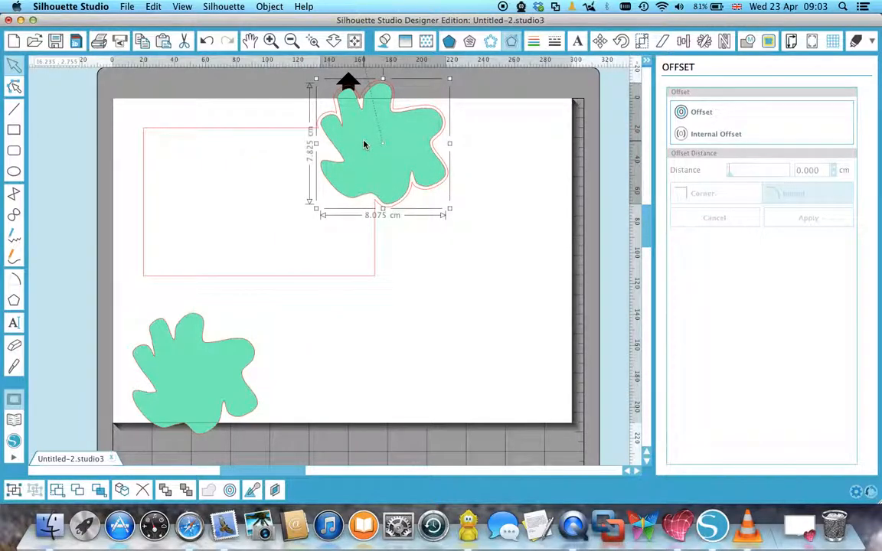
pyautogui.click(566, 306)
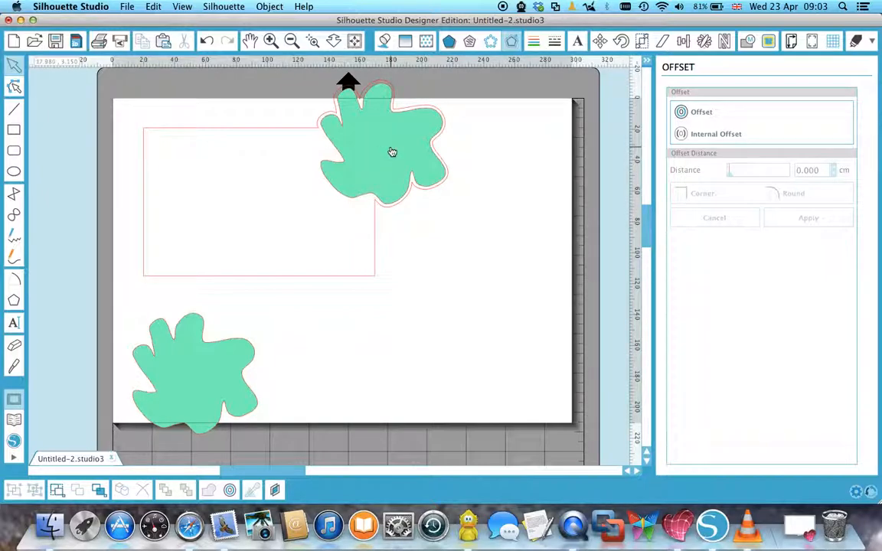
# - Turn on registration marks in the Type 1 (CAMEO, Portrait) style
pyautogui.click(812, 42)
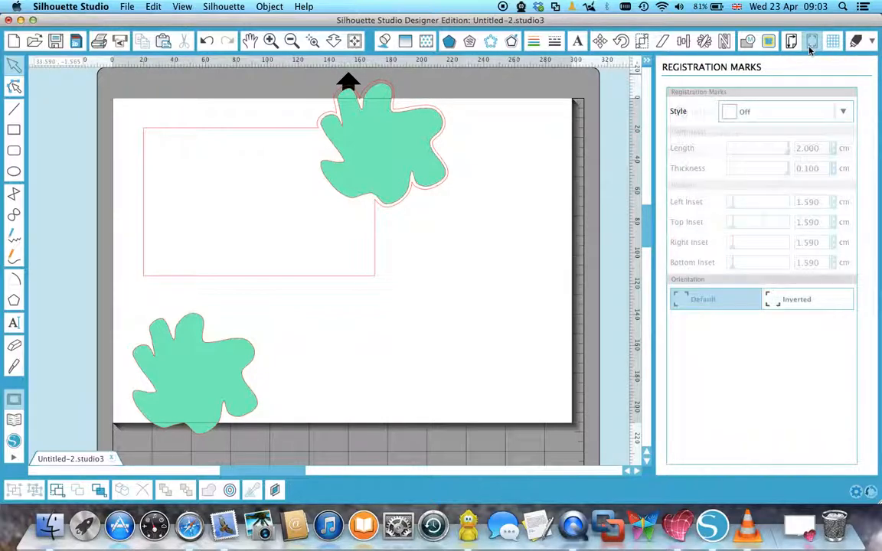
pyautogui.click(842, 112)
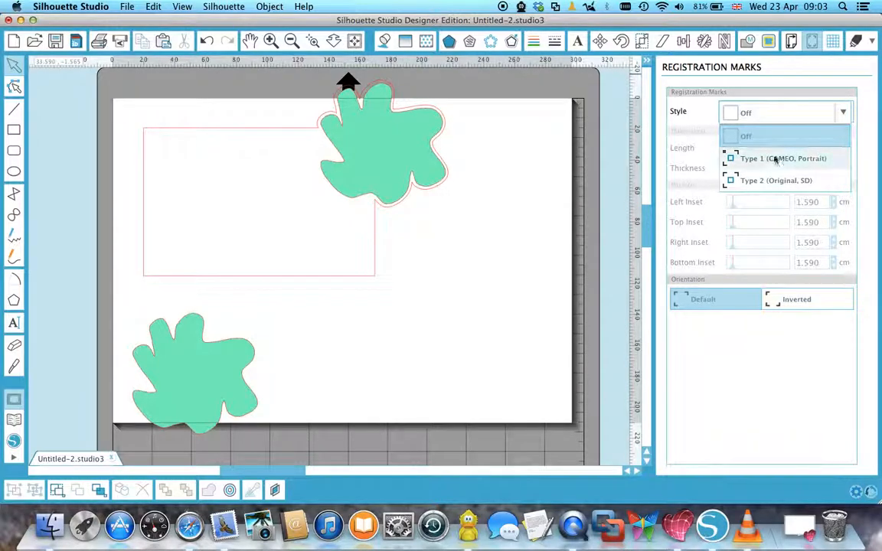
pyautogui.click(774, 160)
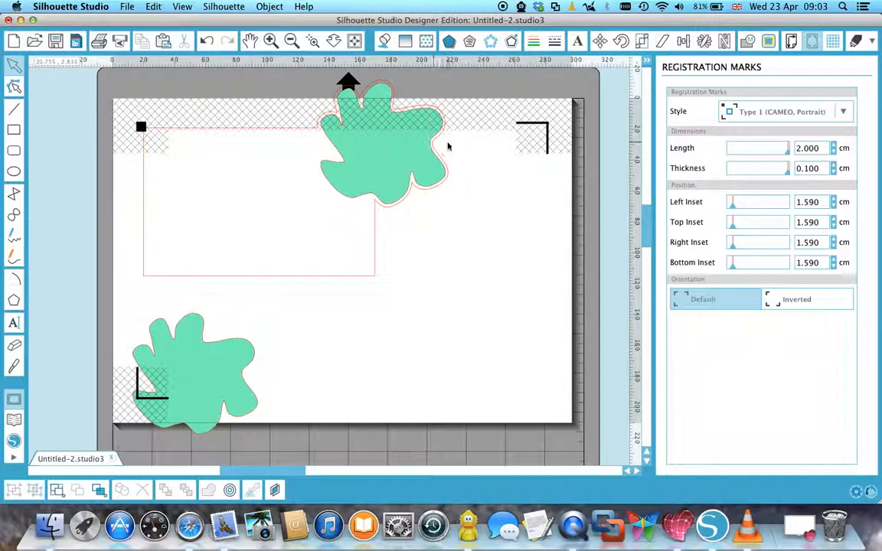
# - Move the spare green copy off the page and place the whole card design inside the area bounded by the registration marks
pyautogui.moveTo(184, 347); pyautogui.dragTo(33, 361)
pyautogui.click(137, 126)
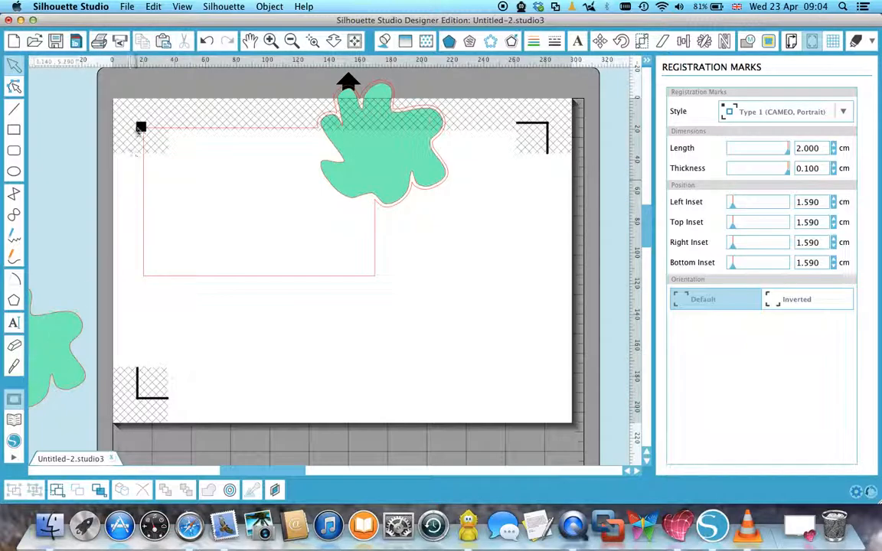
pyautogui.moveTo(116, 80); pyautogui.dragTo(468, 358)
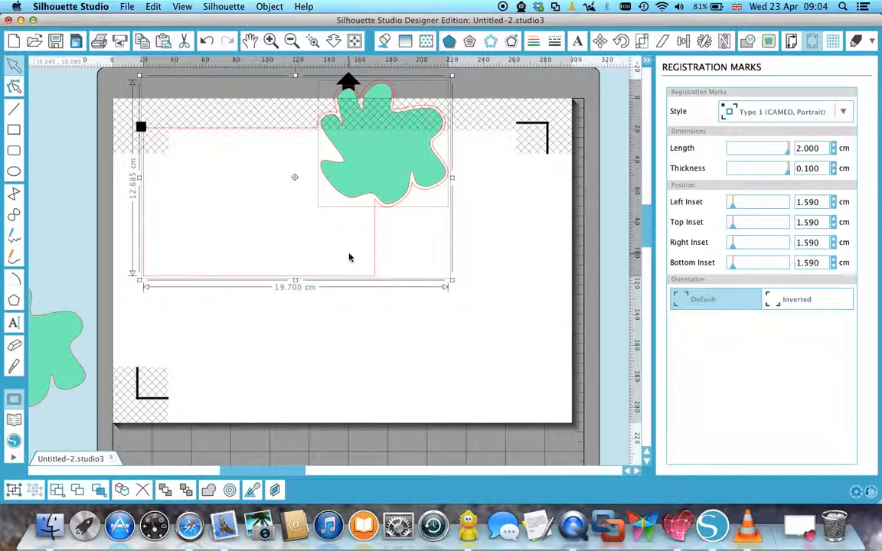
pyautogui.moveTo(356, 277); pyautogui.dragTo(402, 356)
pyautogui.click(554, 380)
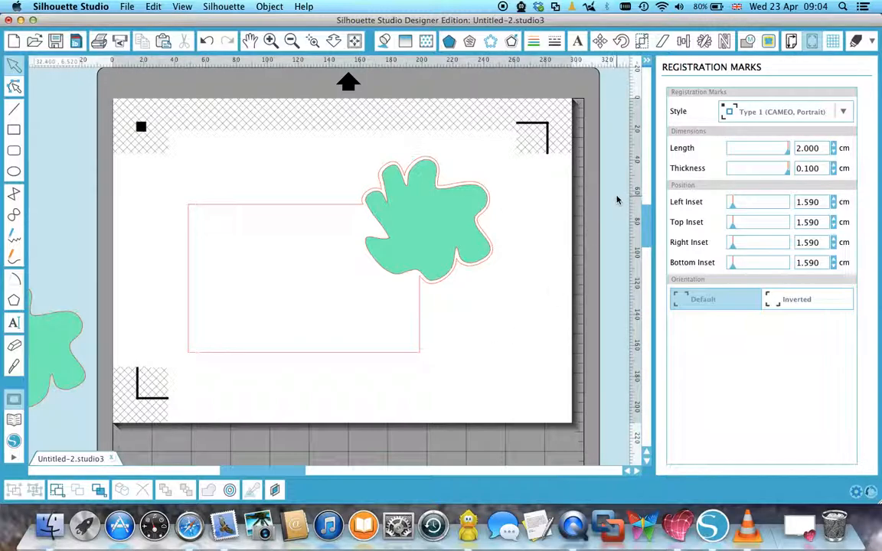
# - In the Standard cut mode, set the green shape overhanging the card's corner to No Cut
pyautogui.click(856, 41)
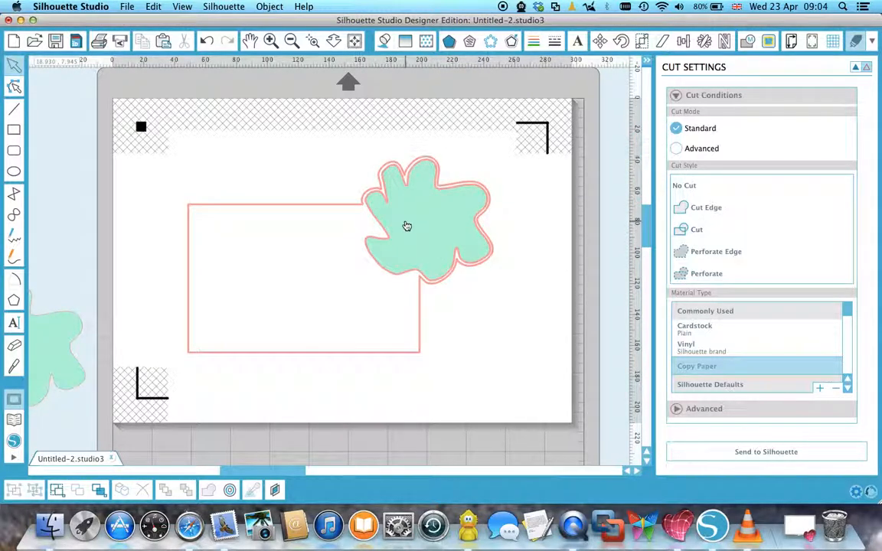
pyautogui.click(373, 258)
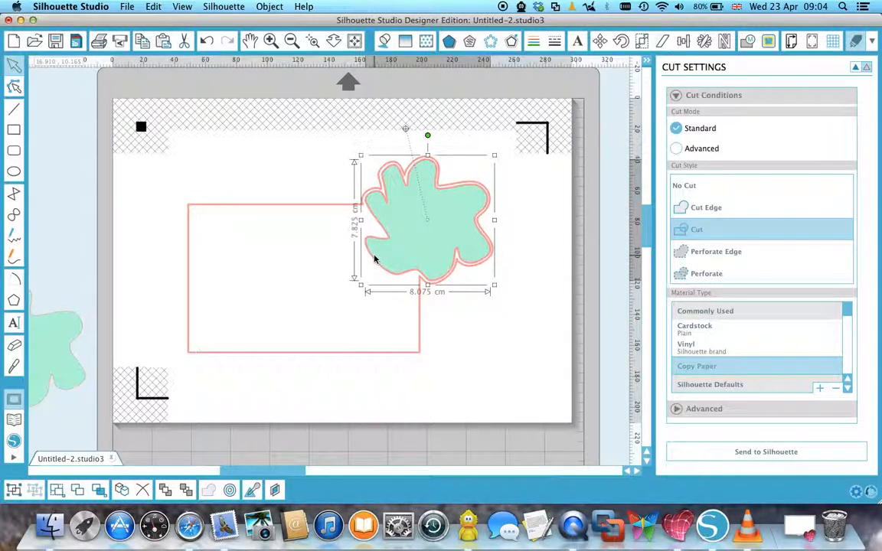
pyautogui.click(686, 186)
pyautogui.click(555, 279)
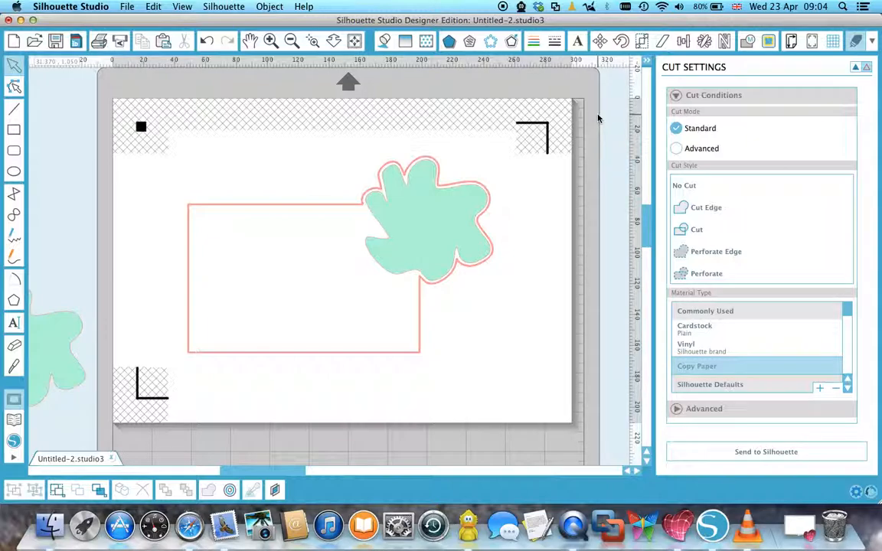
# - Recolour the green shape's outline light blue and set the Advanced cut mode to order cuts by Line Color
pyautogui.click(676, 150)
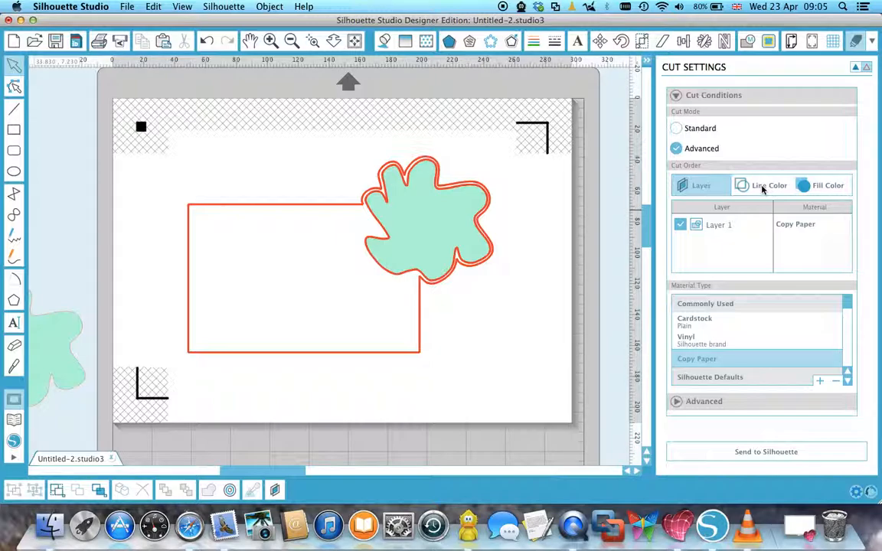
pyautogui.click(375, 261)
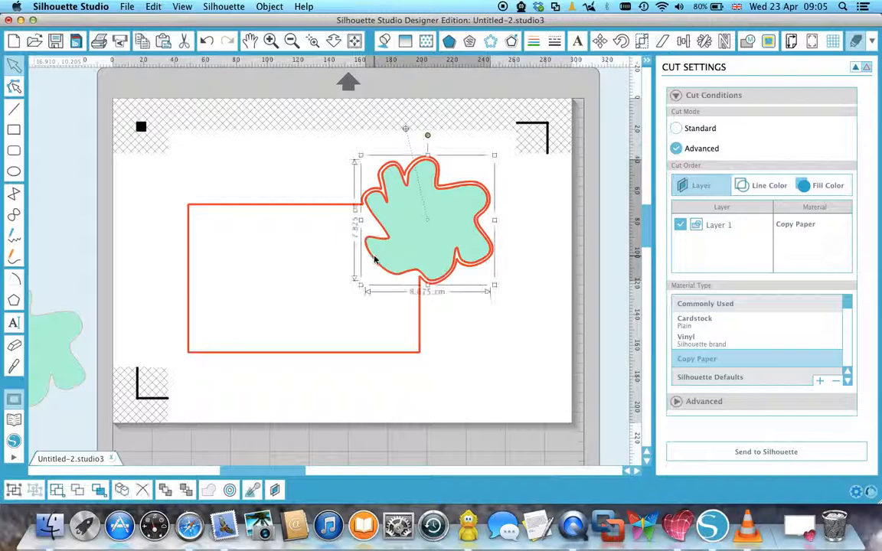
pyautogui.click(530, 40)
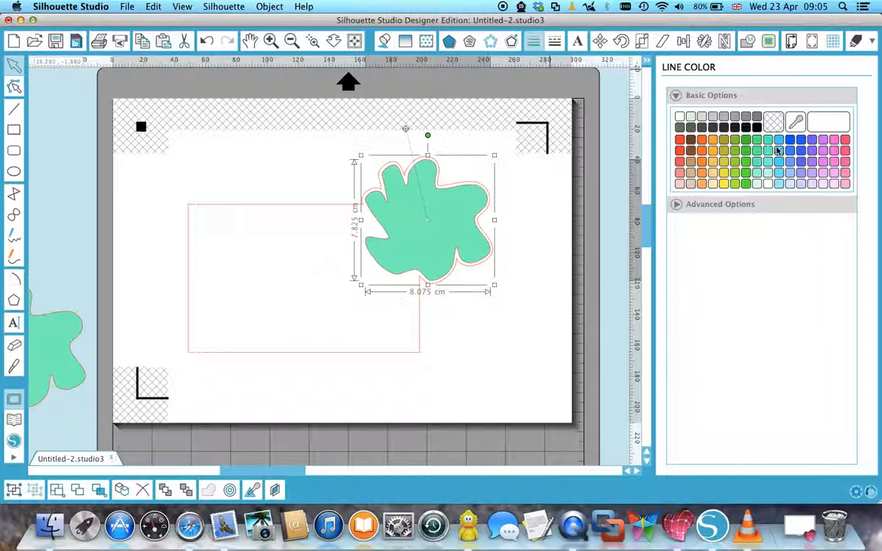
pyautogui.click(779, 150)
pyautogui.click(521, 247)
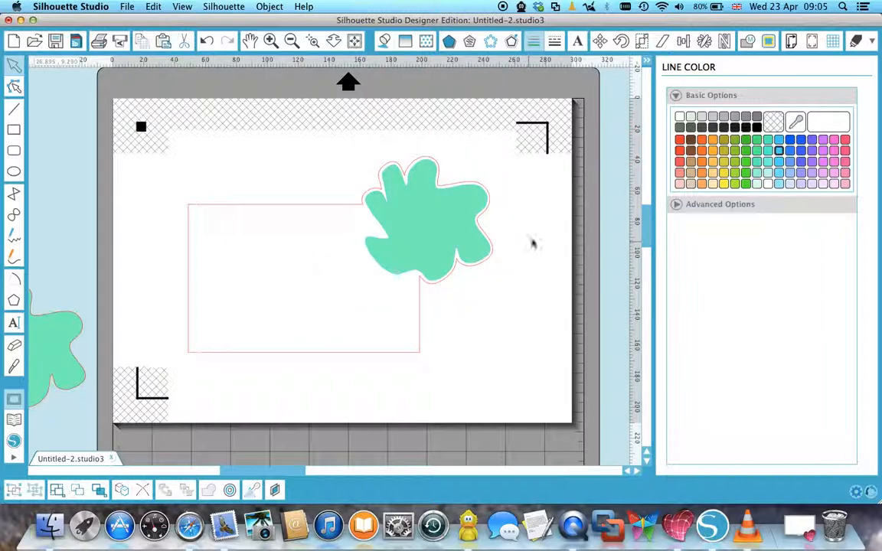
pyautogui.click(856, 40)
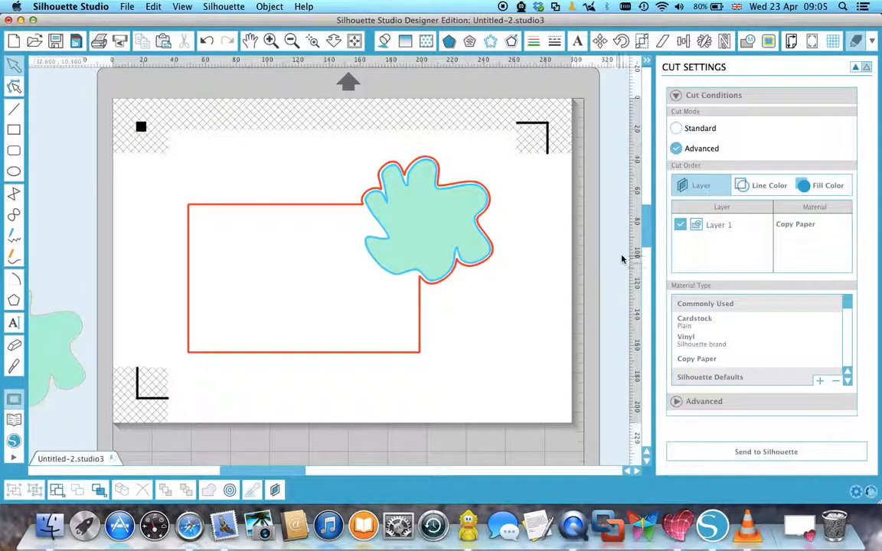
pyautogui.click(763, 185)
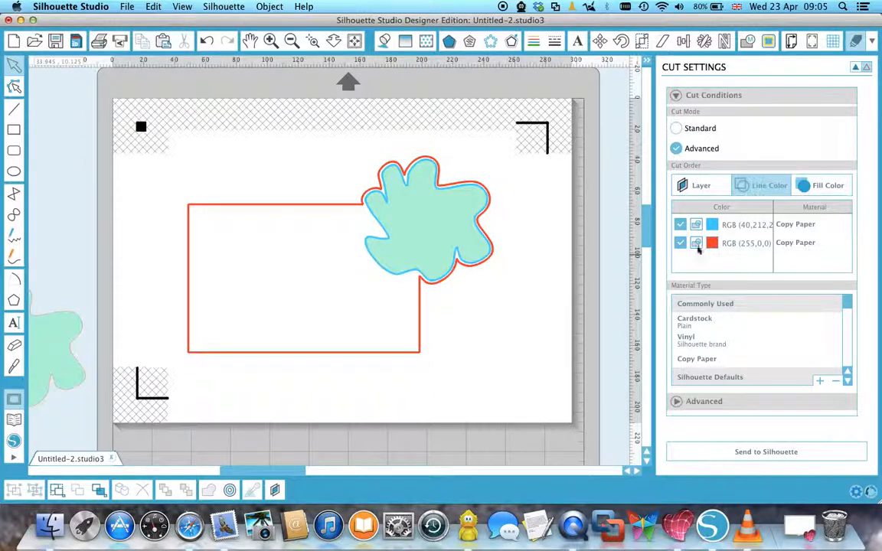
# - Try removing the green shape from the card and switching the cut order to Layer, and undo both changes
pyautogui.click(386, 272)
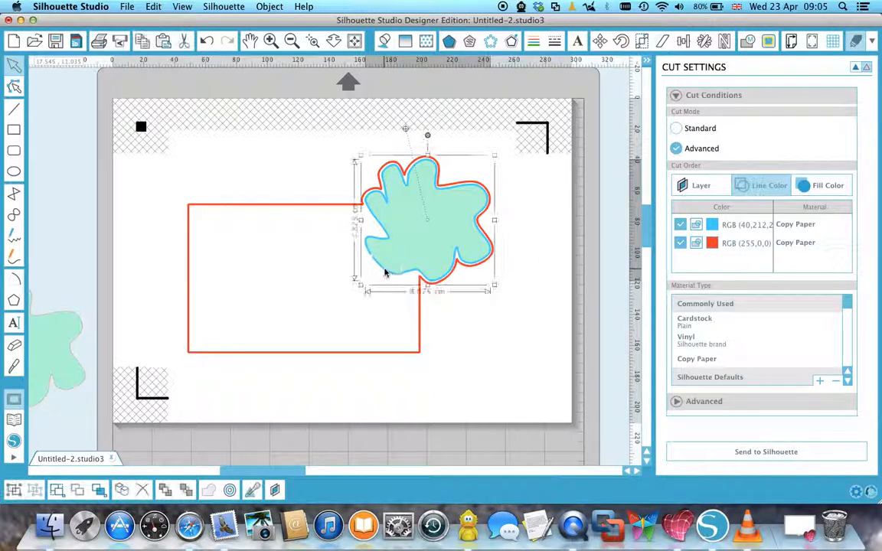
pyautogui.rightClick(386, 271)
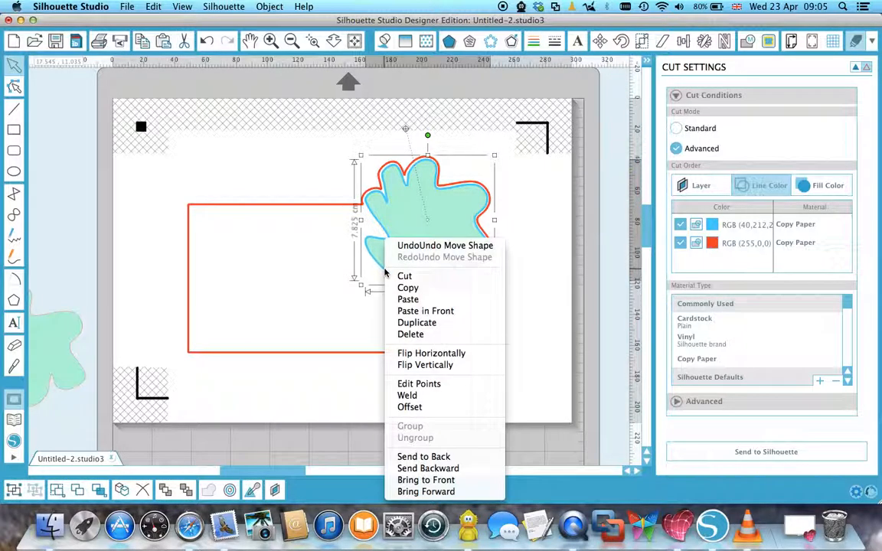
pyautogui.click(396, 275)
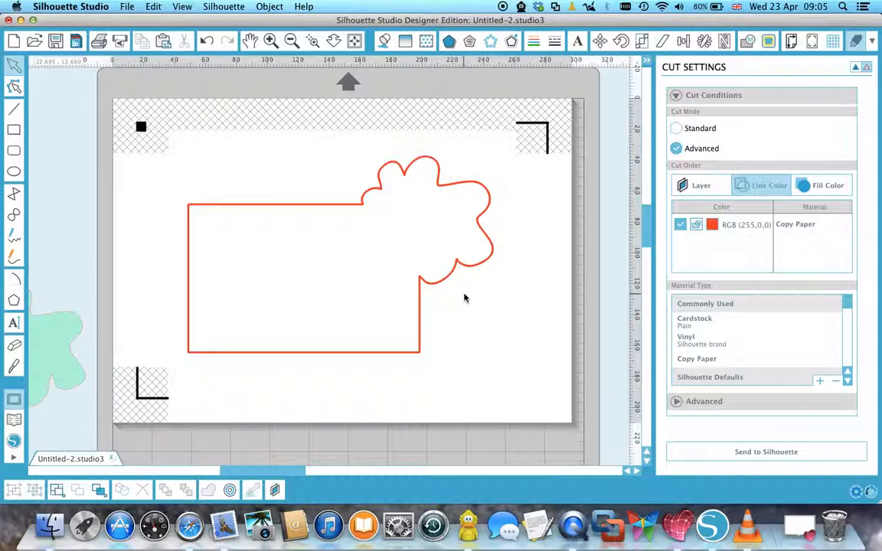
pyautogui.click(697, 187)
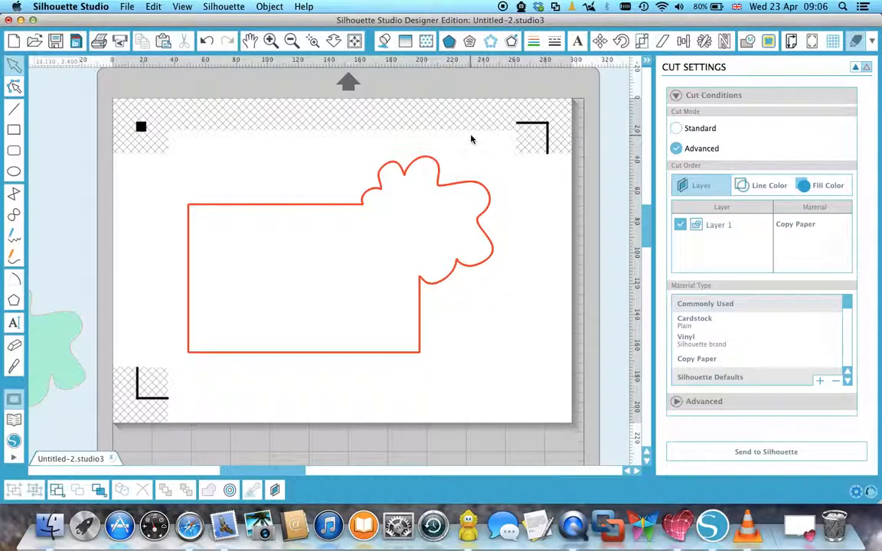
pyautogui.click(207, 41)
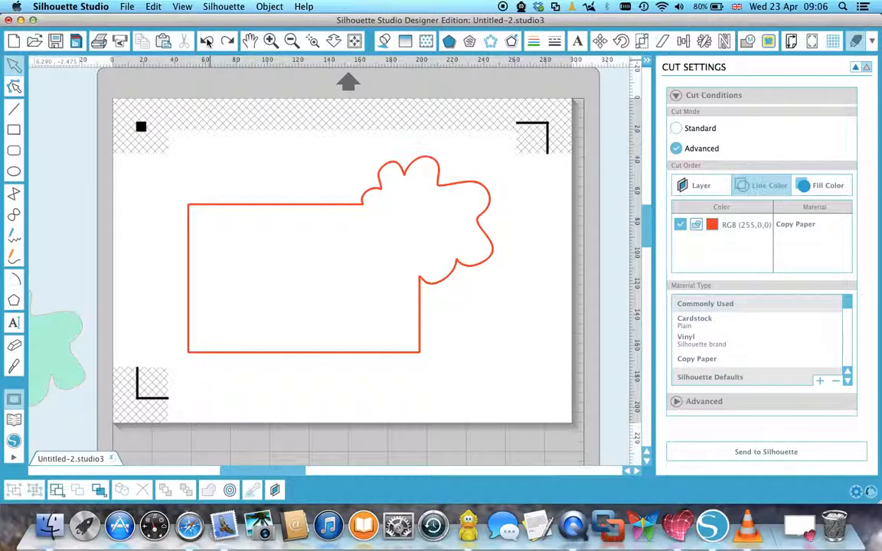
pyautogui.click(206, 41)
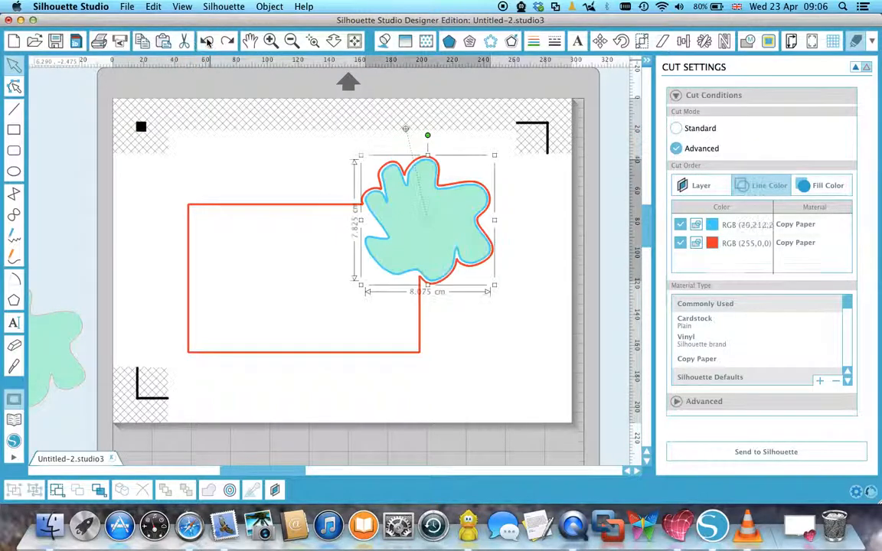
pyautogui.click(471, 327)
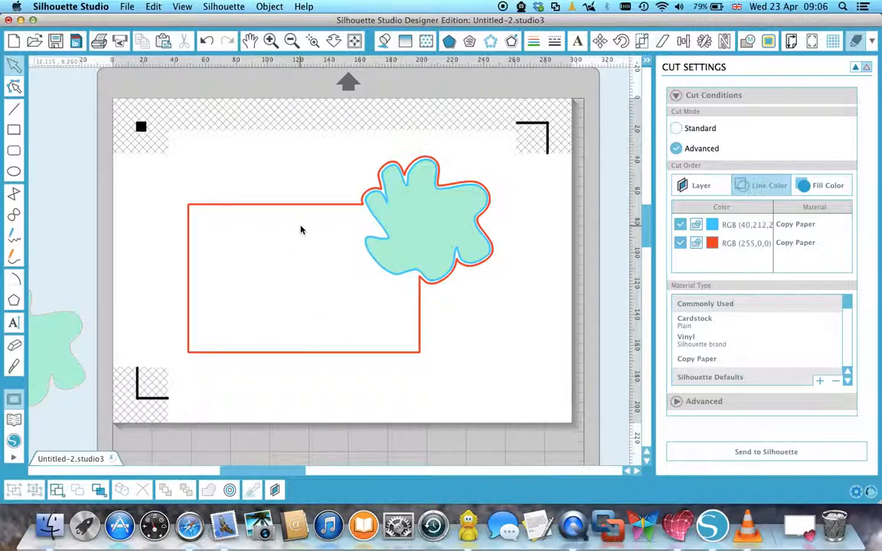
# - Draw a vertical line about 7.4 cm long near the middle of the card's rectangular part
pyautogui.click(13, 108)
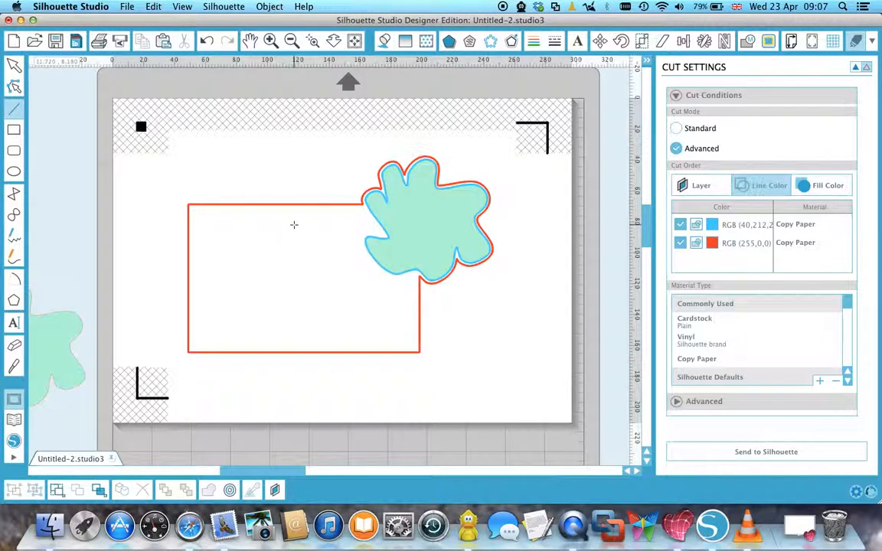
pyautogui.moveTo(294, 224); pyautogui.dragTo(293, 337)
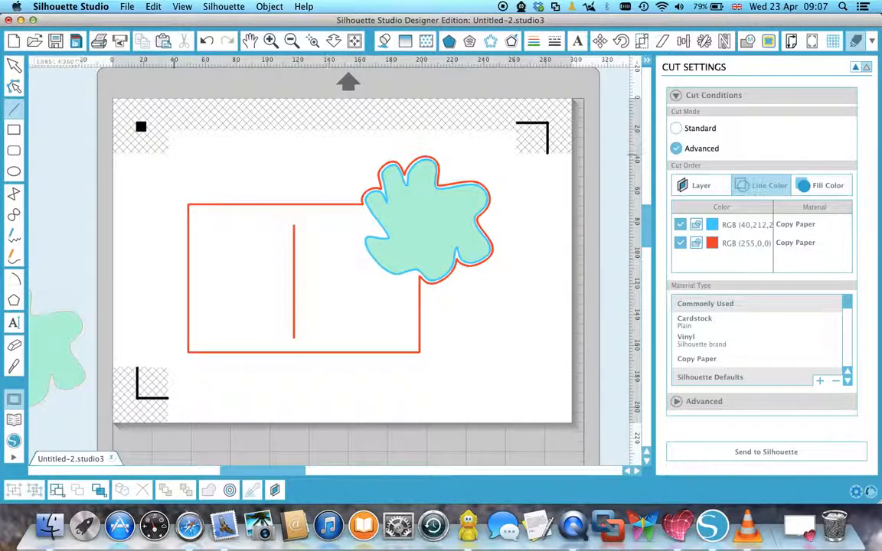
pyautogui.click(10, 66)
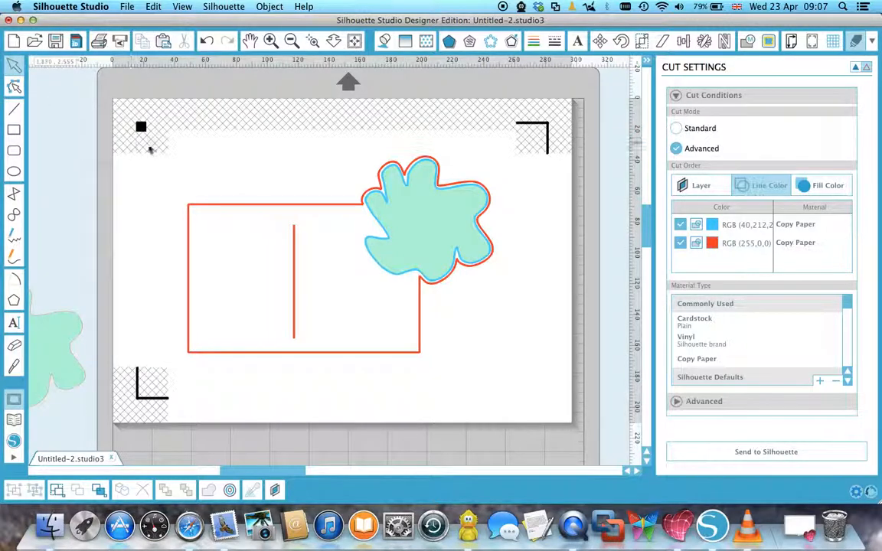
# - Try aligning the line, card outline and green shape to a common horizontal centre, and undo the alignment
pyautogui.moveTo(142, 138)
pyautogui.mouseDown()
pyautogui.moveTo(520, 173)
pyautogui.moveTo(496, 349)
pyautogui.moveTo(503, 387)
pyautogui.mouseUp()
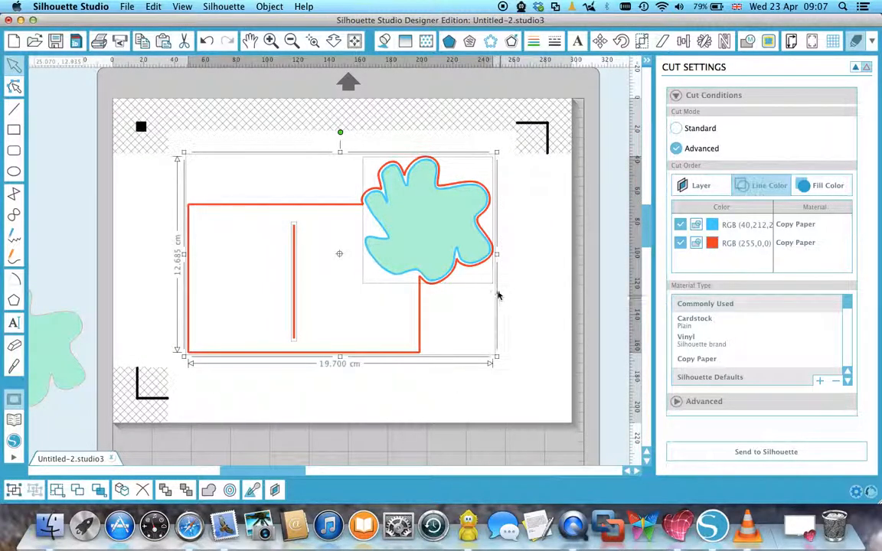
pyautogui.click(683, 41)
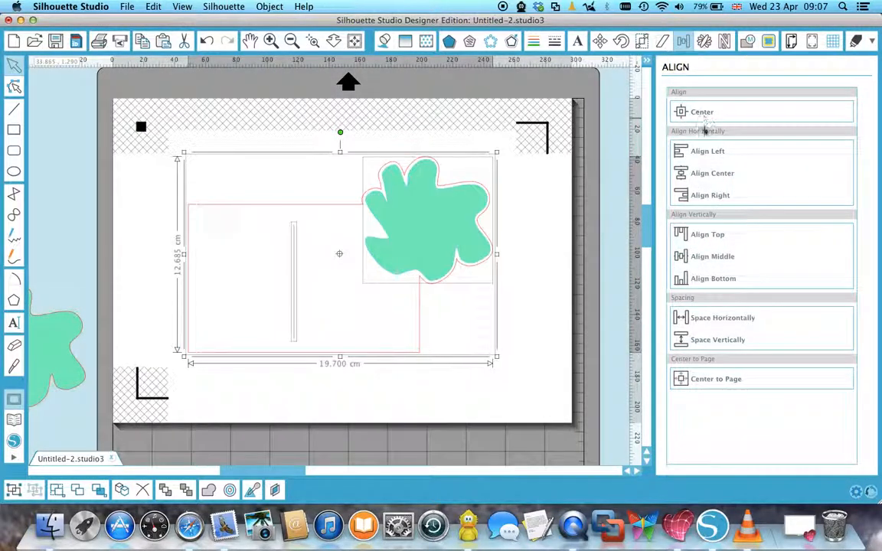
pyautogui.click(715, 179)
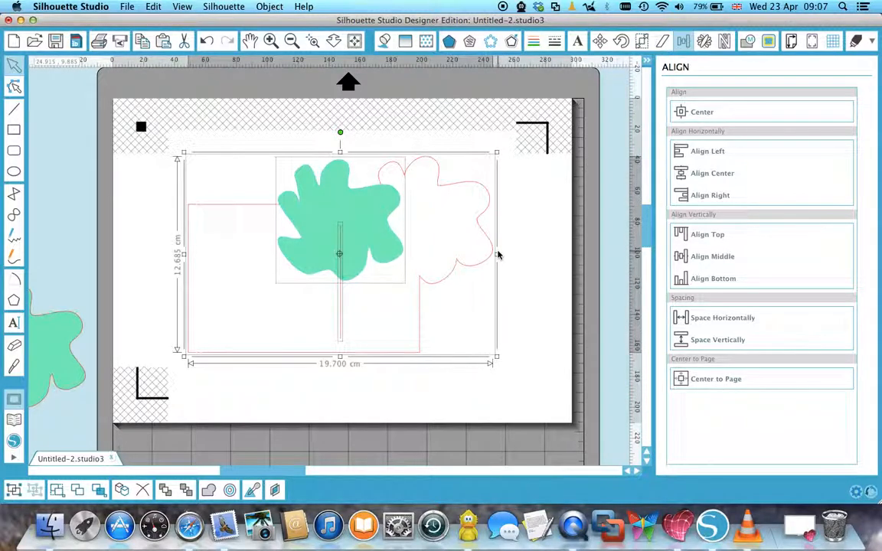
pyautogui.click(205, 41)
pyautogui.click(206, 40)
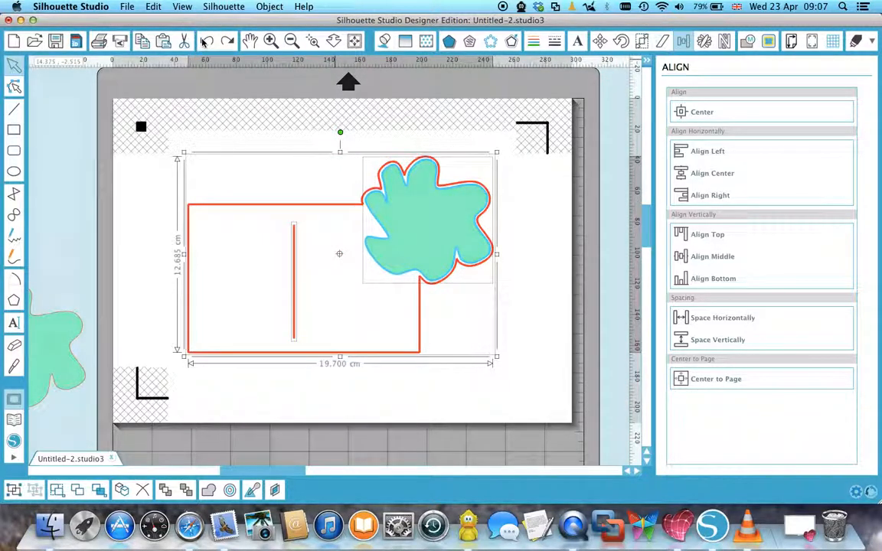
pyautogui.click(205, 40)
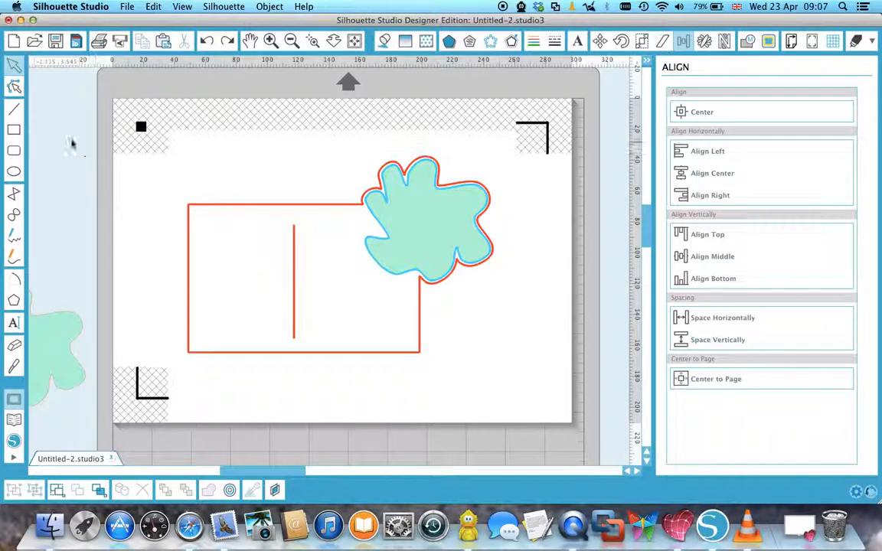
# - Draw a thin helper rectangle about 14.9 by 1.1 cm along the card's lower edge, spanning the card's width
pyautogui.click(14, 131)
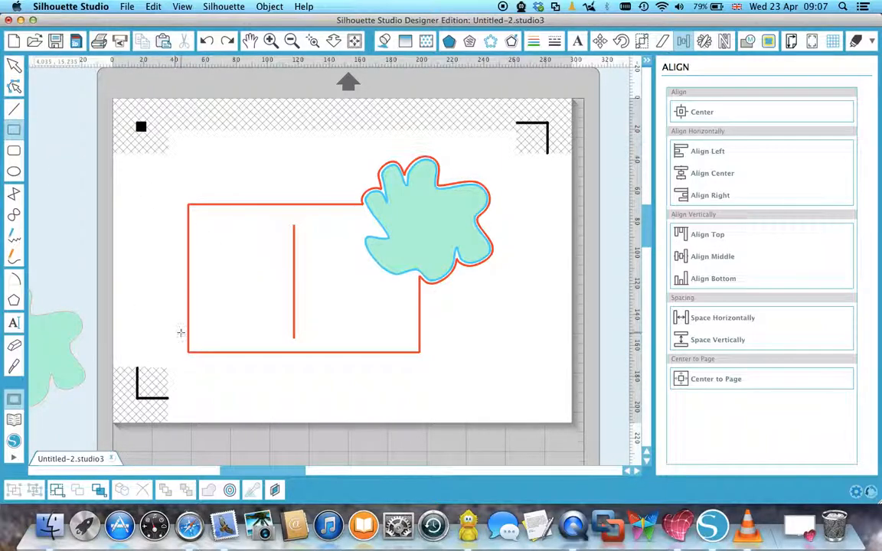
pyautogui.moveTo(188, 335); pyautogui.dragTo(418, 352)
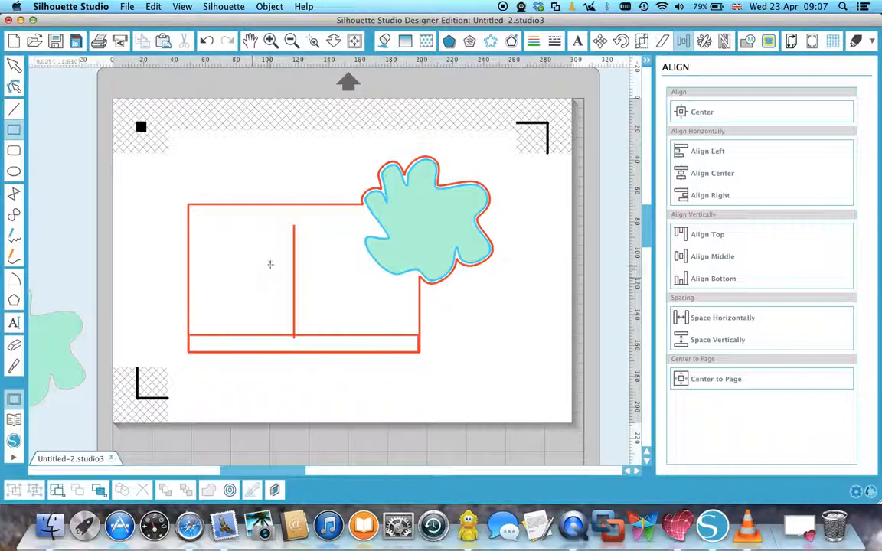
pyautogui.click(15, 65)
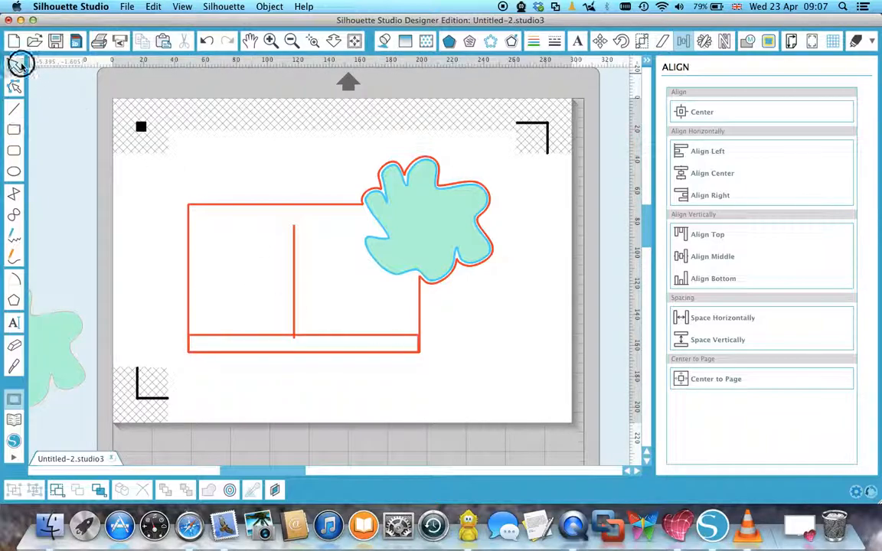
# - Centre-align the vertical line with the thin helper rectangle
pyautogui.click(297, 304)
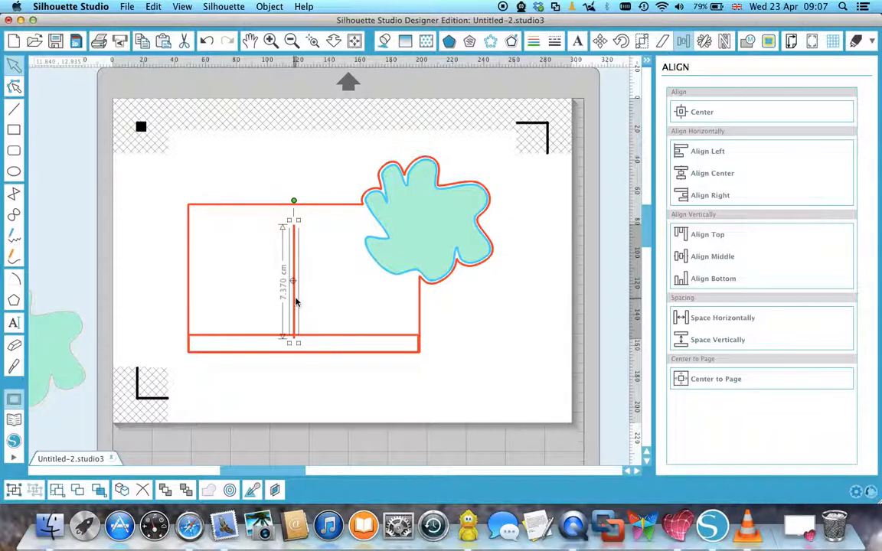
pyautogui.keyDown('shift'); pyautogui.click(312, 339); pyautogui.keyUp('shift')
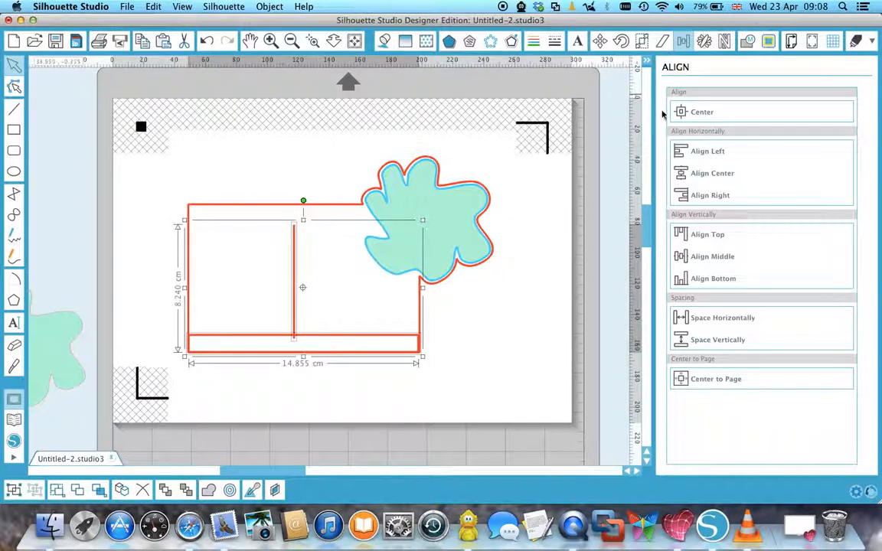
pyautogui.click(702, 112)
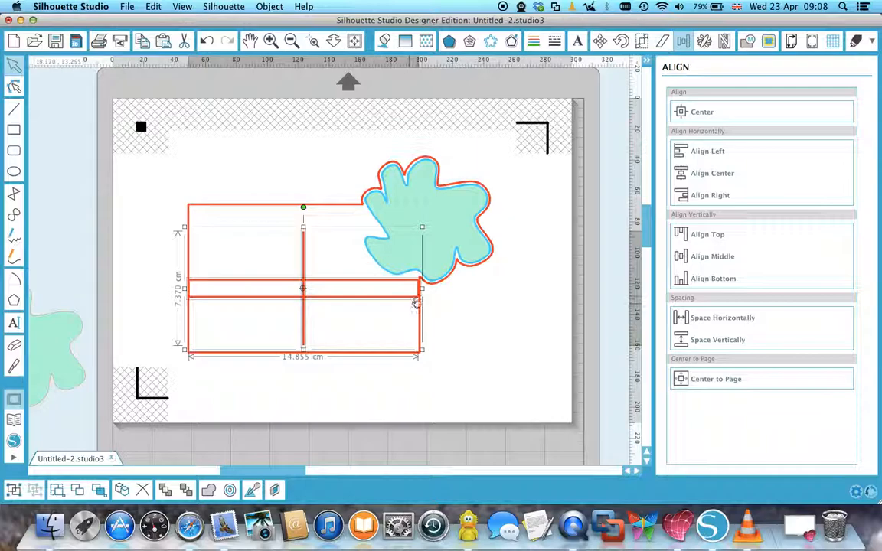
pyautogui.click(230, 392)
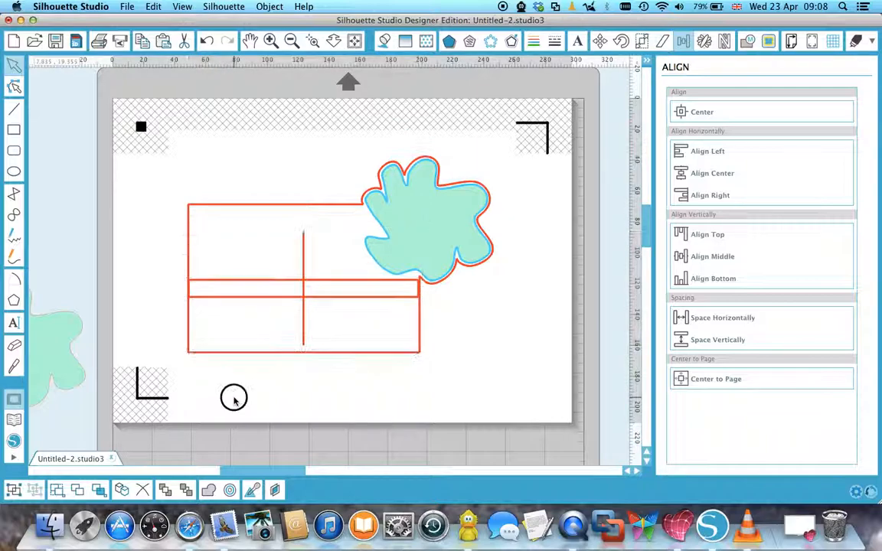
# - Delete the thin helper rectangle crossing the card, leaving the vertical line in place
pyautogui.click(240, 301)
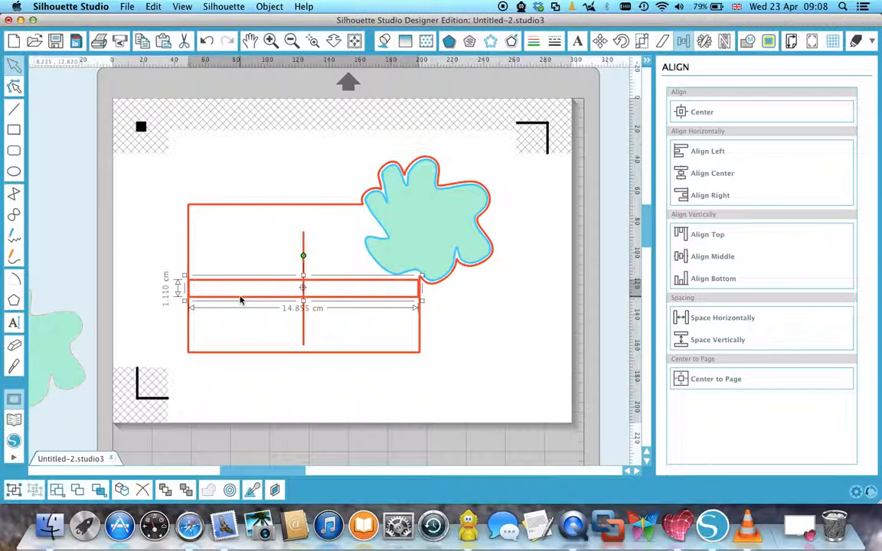
pyautogui.rightClick(240, 301)
pyautogui.click(261, 276)
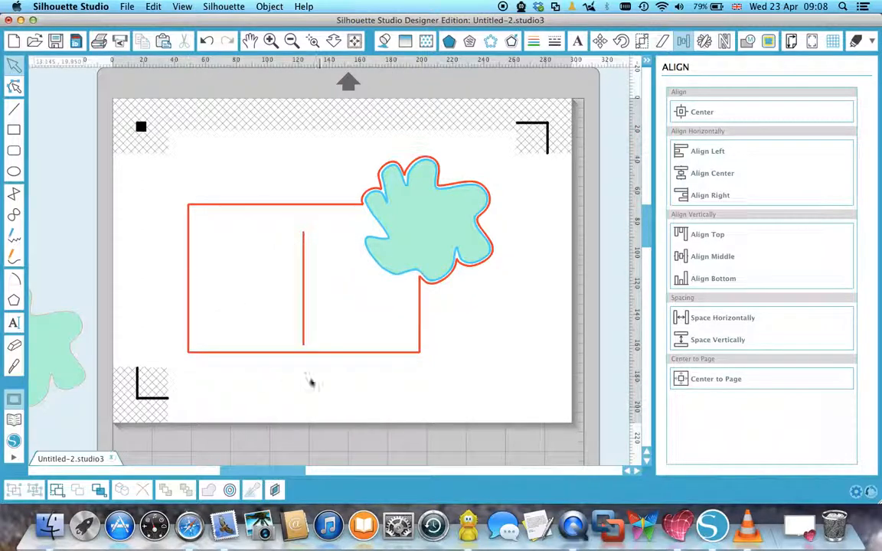
# - Give the vertical line the finest dashed style and stretch it to about 9 cm, nearly reaching the card's upper and lower edges
pyautogui.click(304, 310)
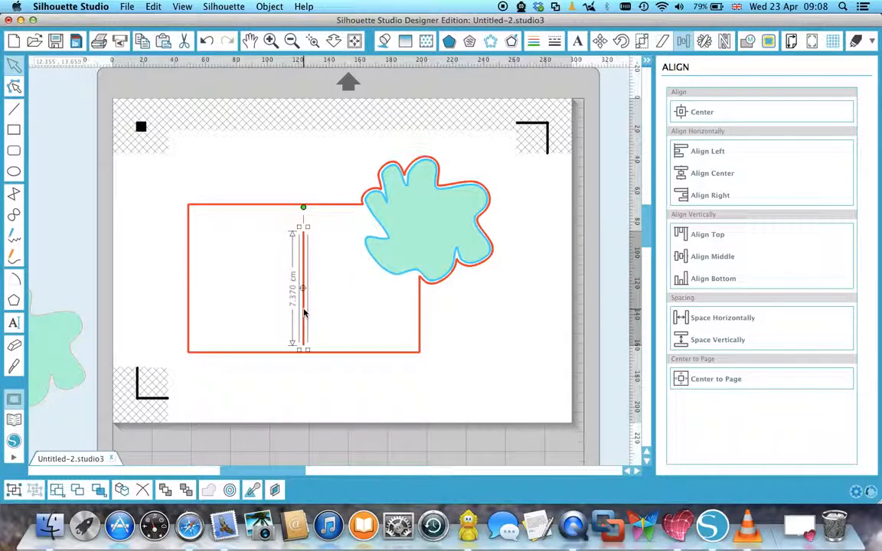
pyautogui.click(555, 41)
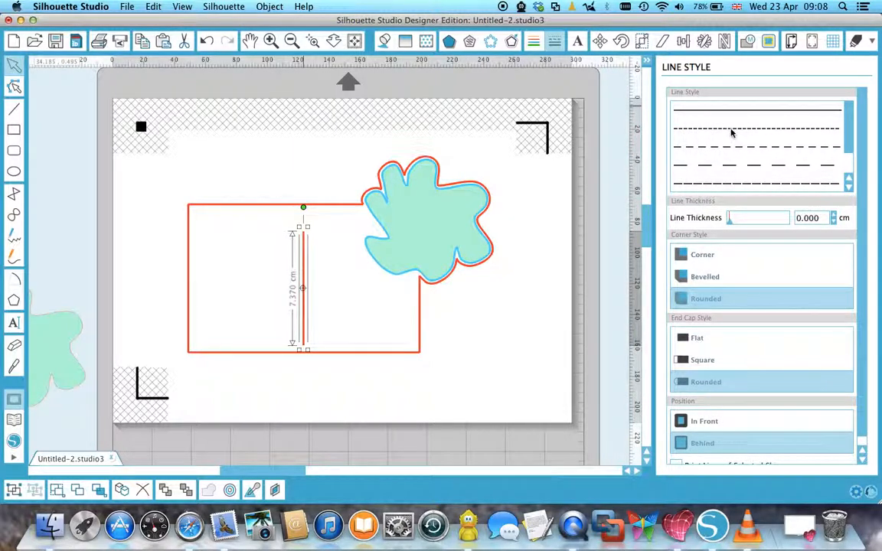
pyautogui.click(732, 134)
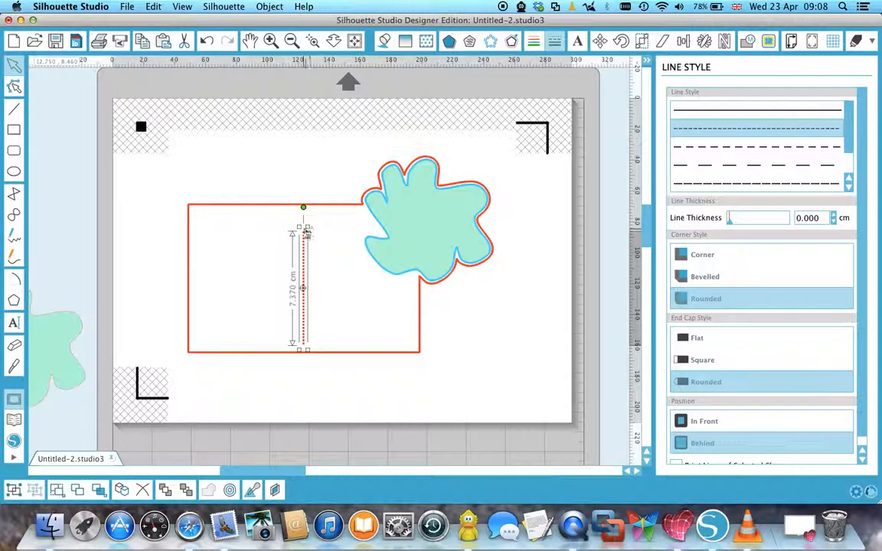
pyautogui.moveTo(306, 231); pyautogui.dragTo(307, 202)
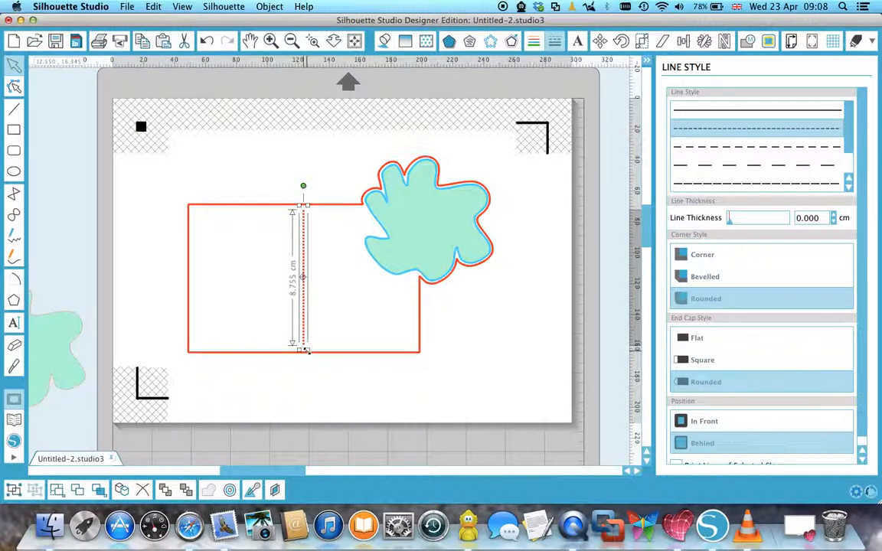
pyautogui.click(314, 383)
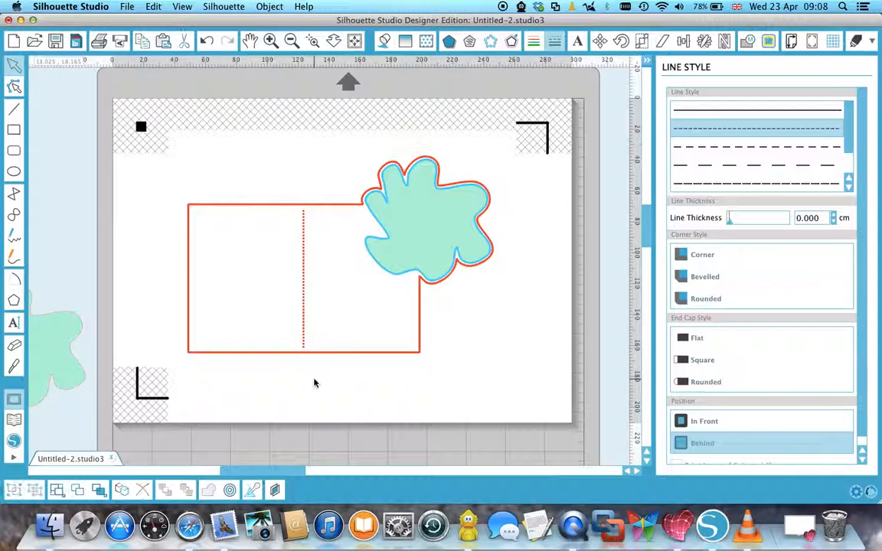